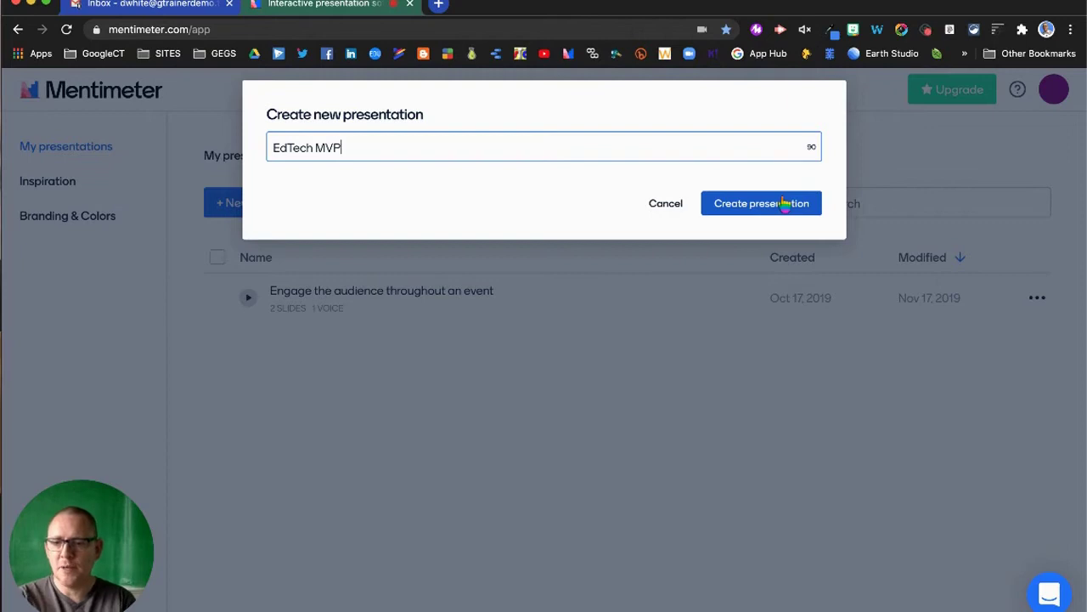
- Create the presentation "EdTech MVP" and make its first slide a Multiple Choice question
{"action": "left_click", "coordinate": [783, 203]}
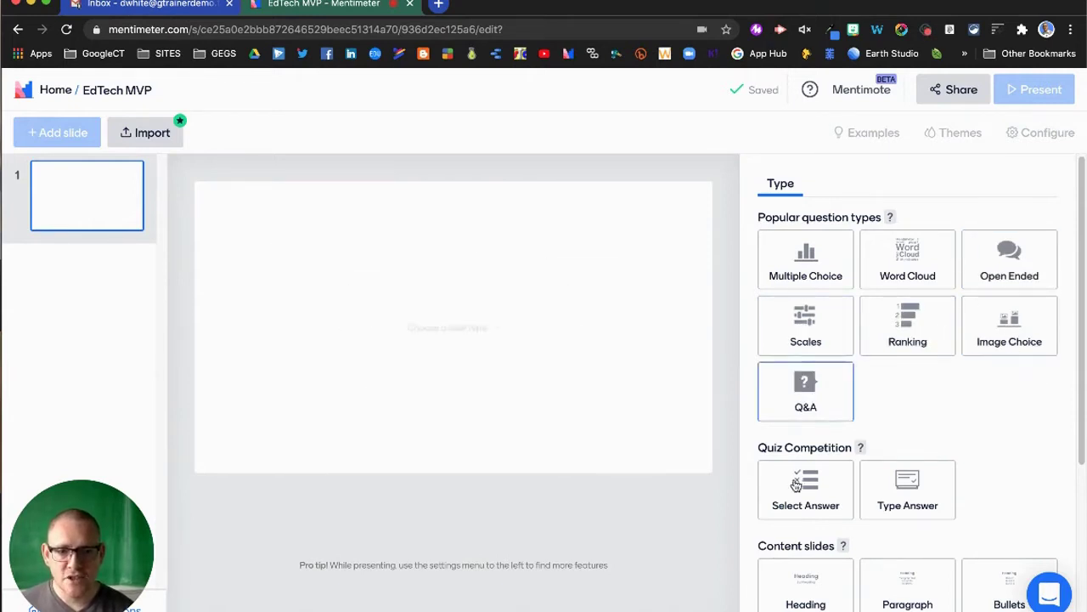
{"action": "left_click", "coordinate": [816, 266]}
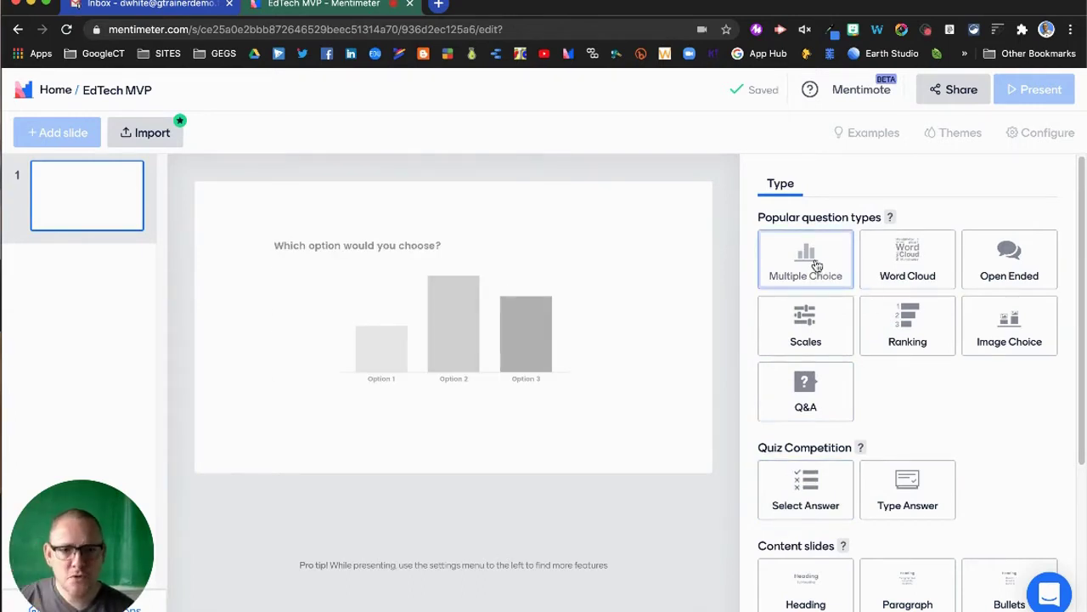
- Enter "What's your Edtech MVP (Most Valuable Product)?" as the slide's question
{"action": "left_click", "coordinate": [836, 250]}
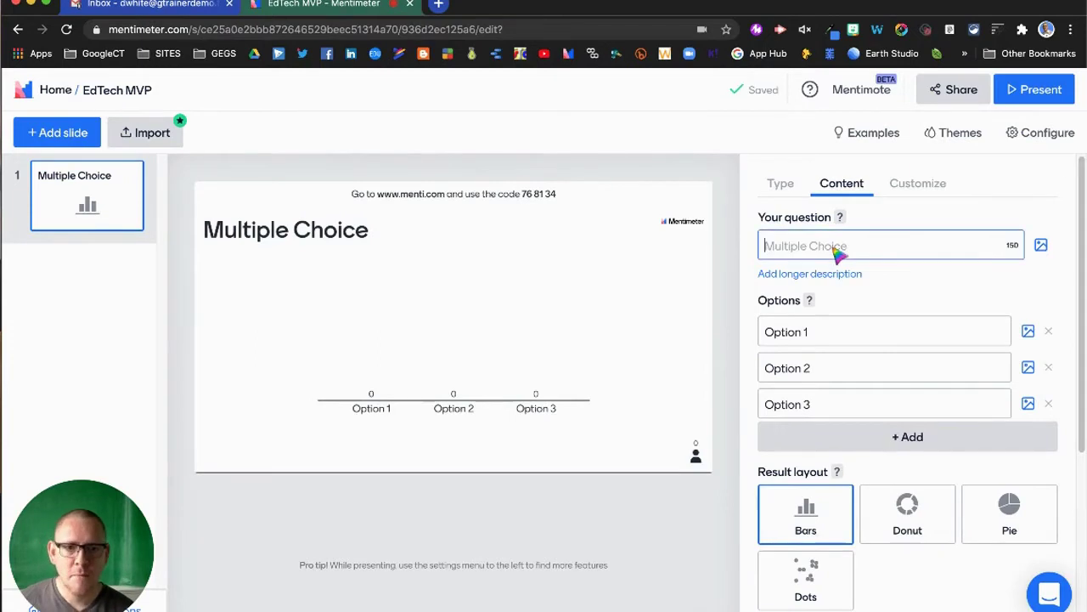
{"action": "type", "text": "What"}
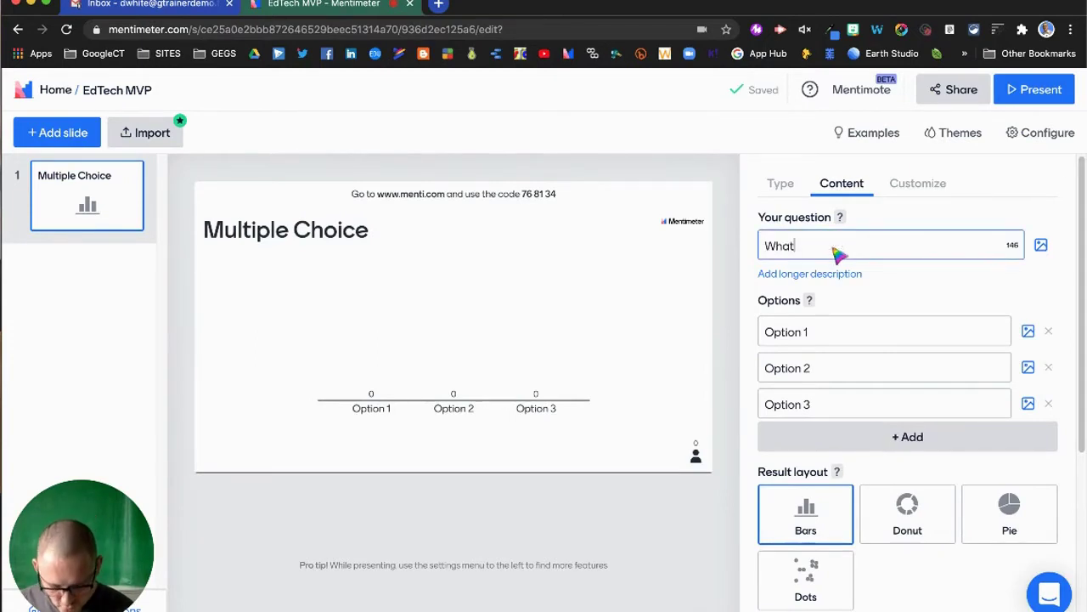
{"action": "type", "text": "'s your Edtech MVP (Mo"}
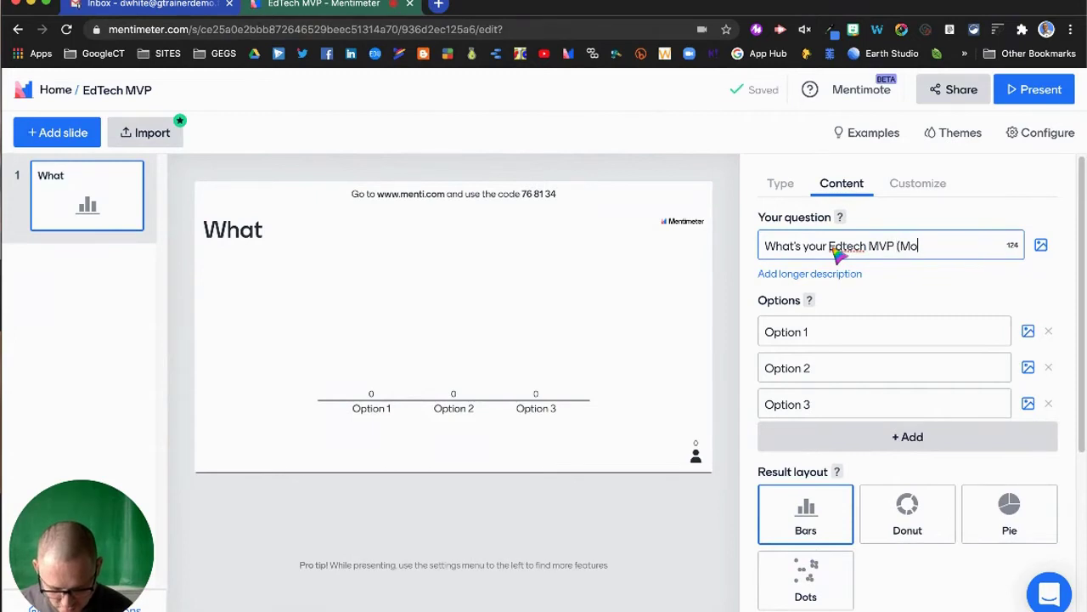
{"action": "type", "text": "st Valuable Product)?"}
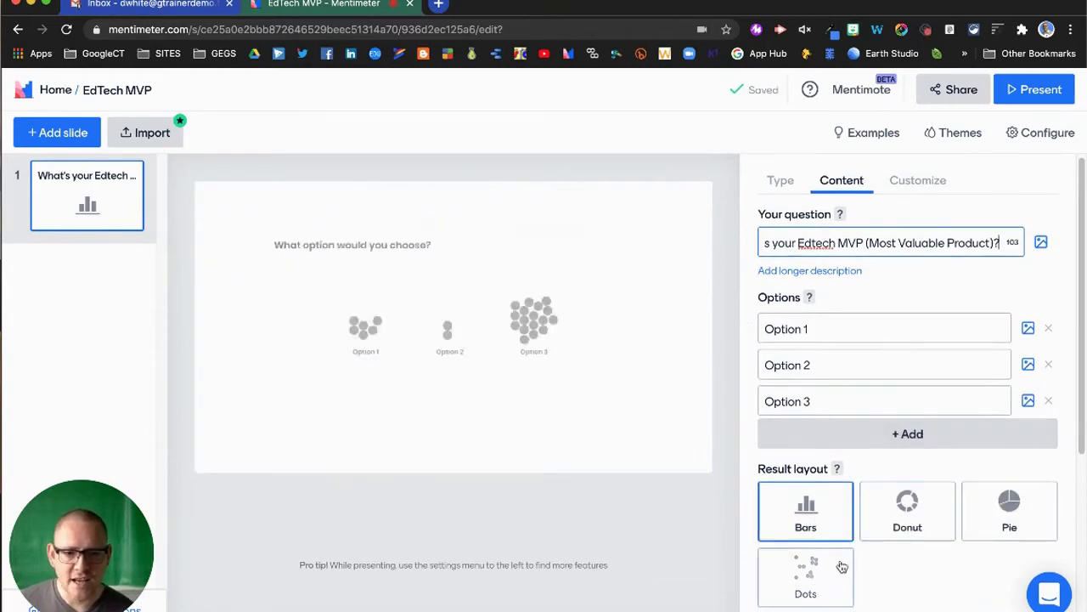
- Examine the slide's result layouts, extras, segmentation, question types and customization settings for background and visualization colors
{"action": "scroll", "coordinate": [932, 453], "scroll_direction": "down", "scroll_amount": 5}
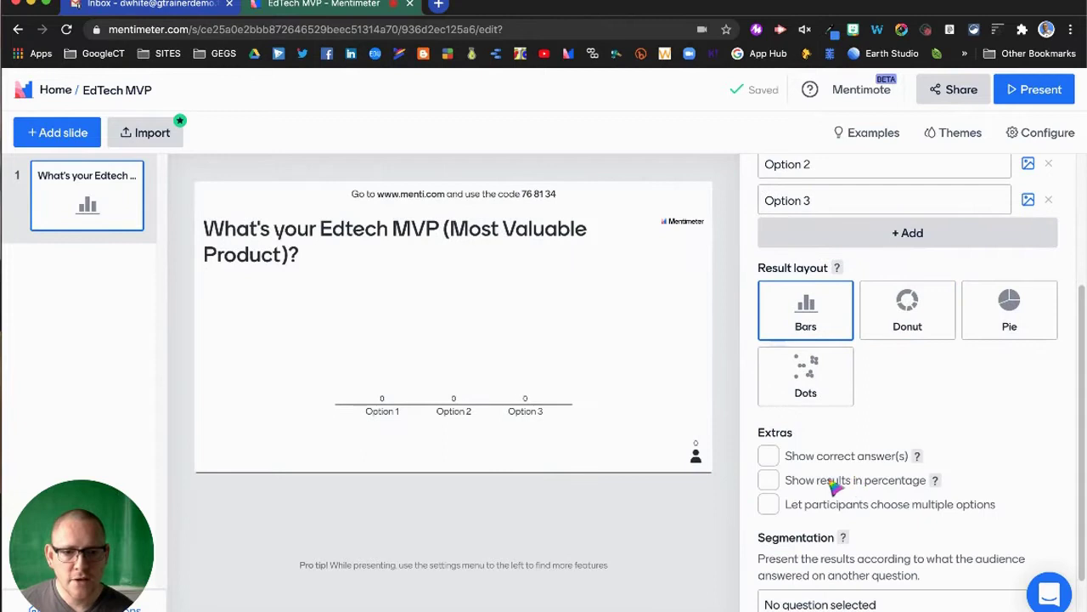
{"action": "scroll", "coordinate": [858, 480], "scroll_direction": "down", "scroll_amount": 2}
{"action": "scroll", "coordinate": [850, 475], "scroll_direction": "down", "scroll_amount": 1}
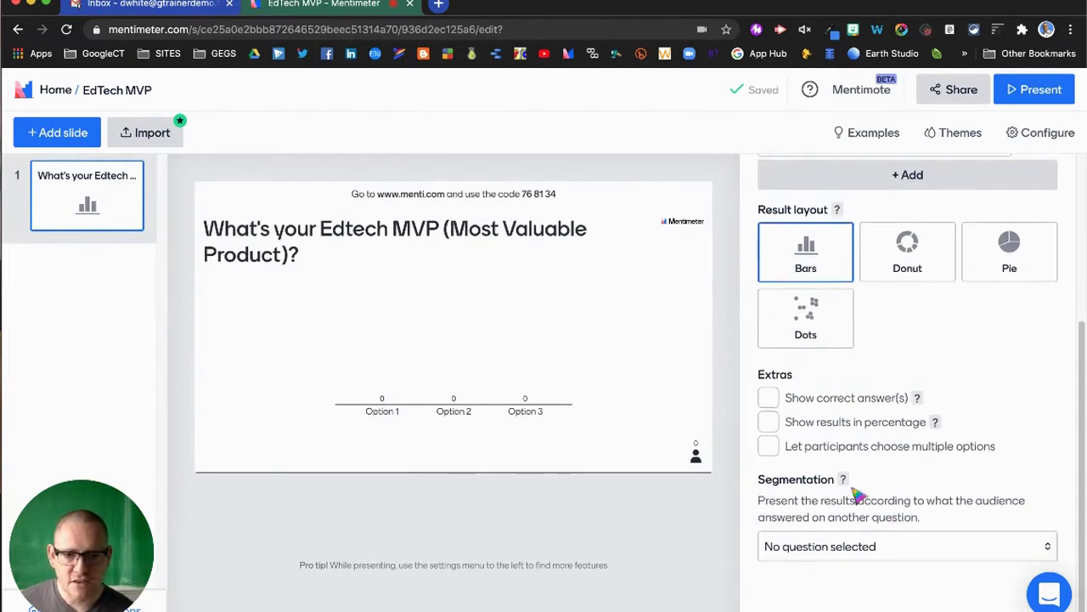
{"action": "scroll", "coordinate": [942, 405], "scroll_direction": "up", "scroll_amount": 6}
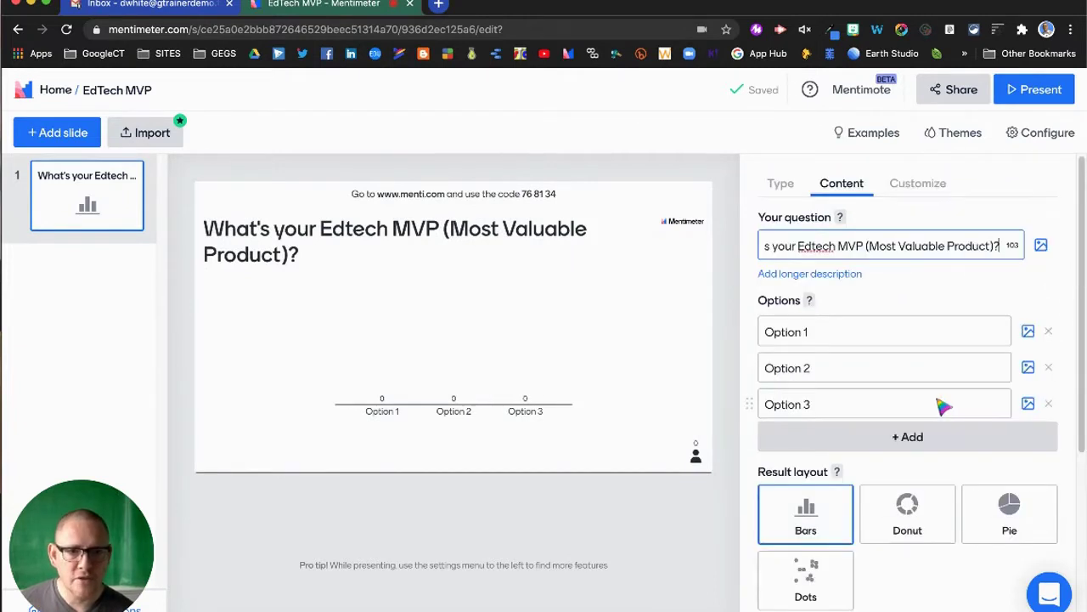
{"action": "left_click", "coordinate": [781, 184]}
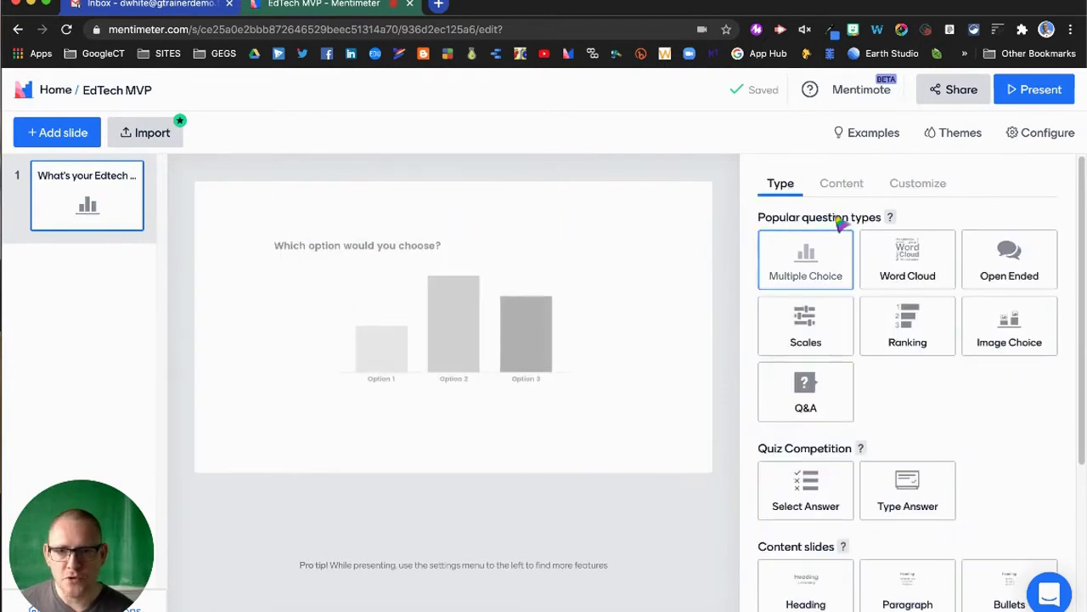
{"action": "left_click", "coordinate": [841, 189]}
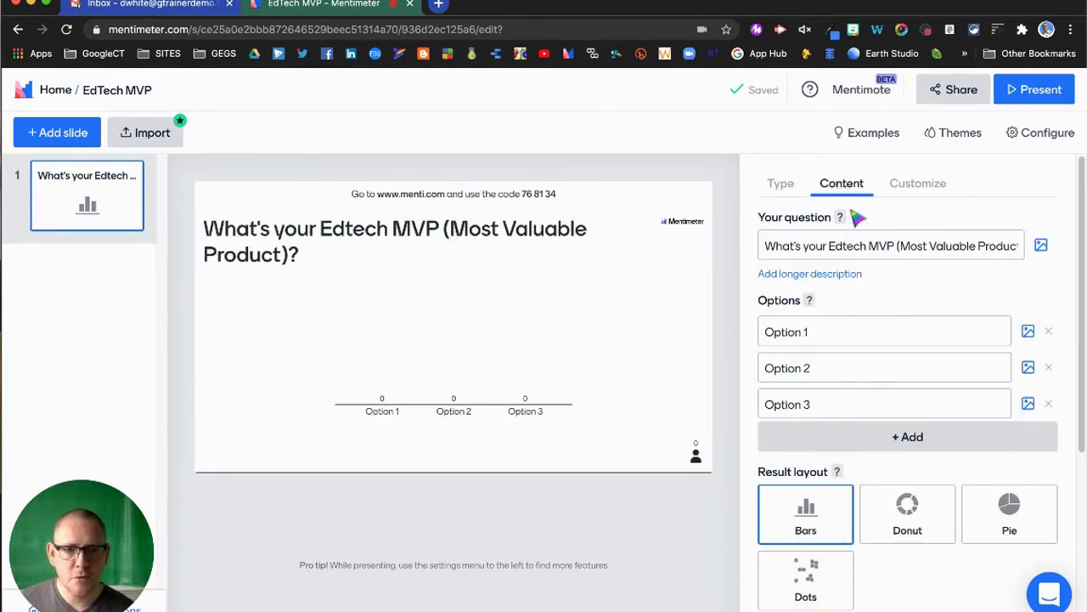
{"action": "left_click", "coordinate": [906, 187]}
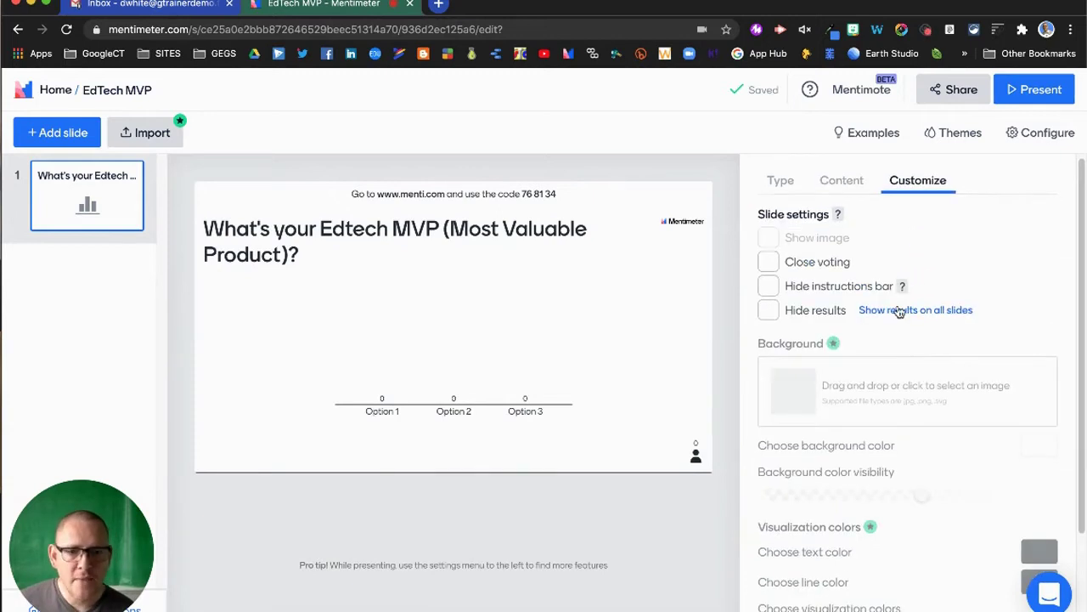
{"action": "scroll", "coordinate": [883, 352], "scroll_direction": "down", "scroll_amount": 2}
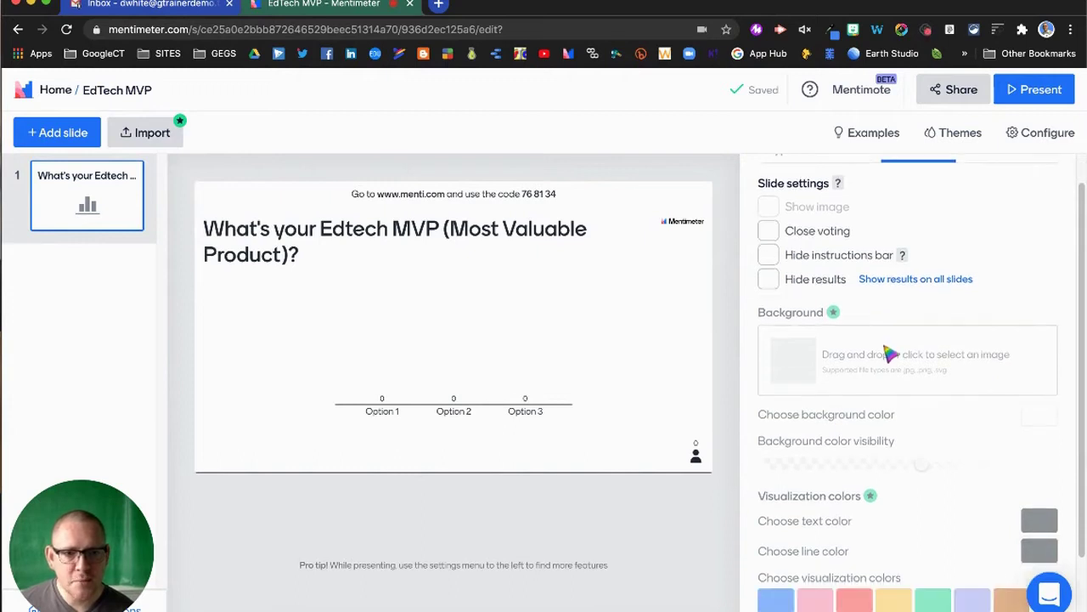
{"action": "scroll", "coordinate": [890, 353], "scroll_direction": "down", "scroll_amount": 2}
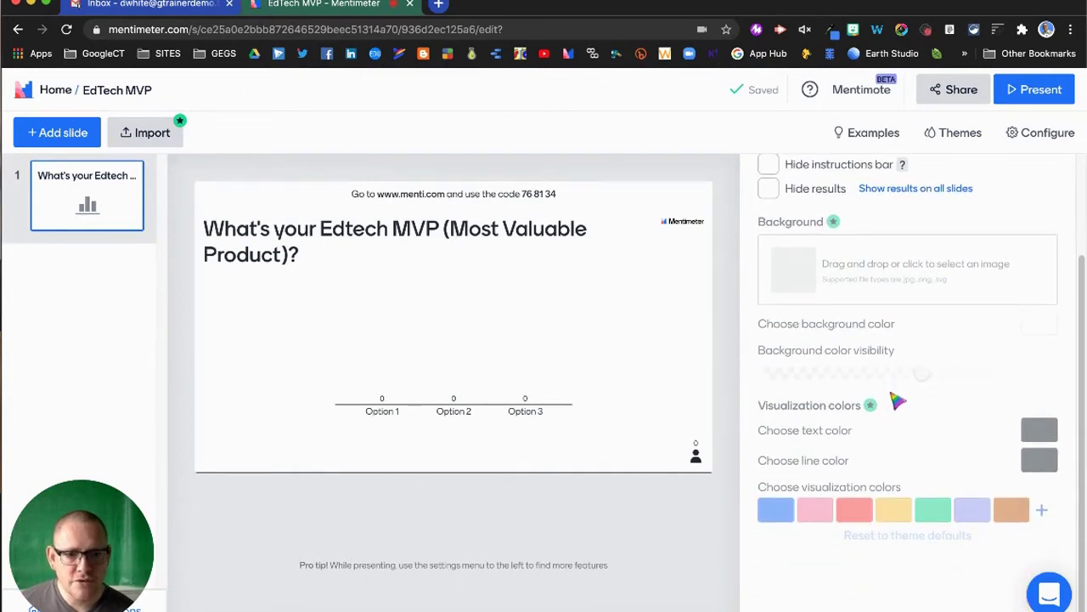
{"action": "scroll", "coordinate": [901, 313], "scroll_direction": "up", "scroll_amount": 4}
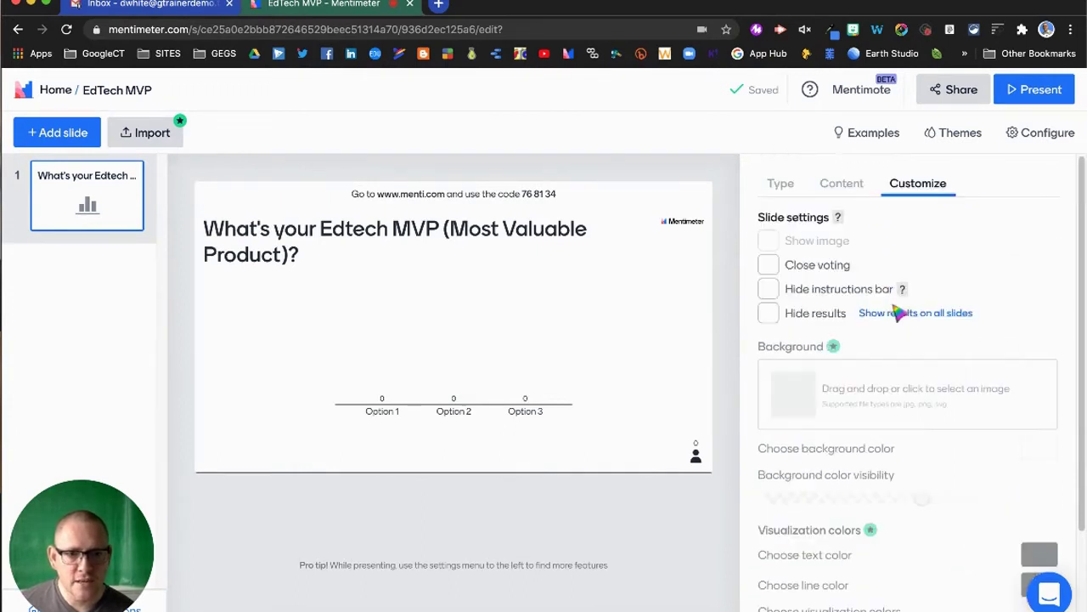
- Apply the Menti Dark theme to the presentation and return to the slide editor
{"action": "left_click", "coordinate": [957, 134]}
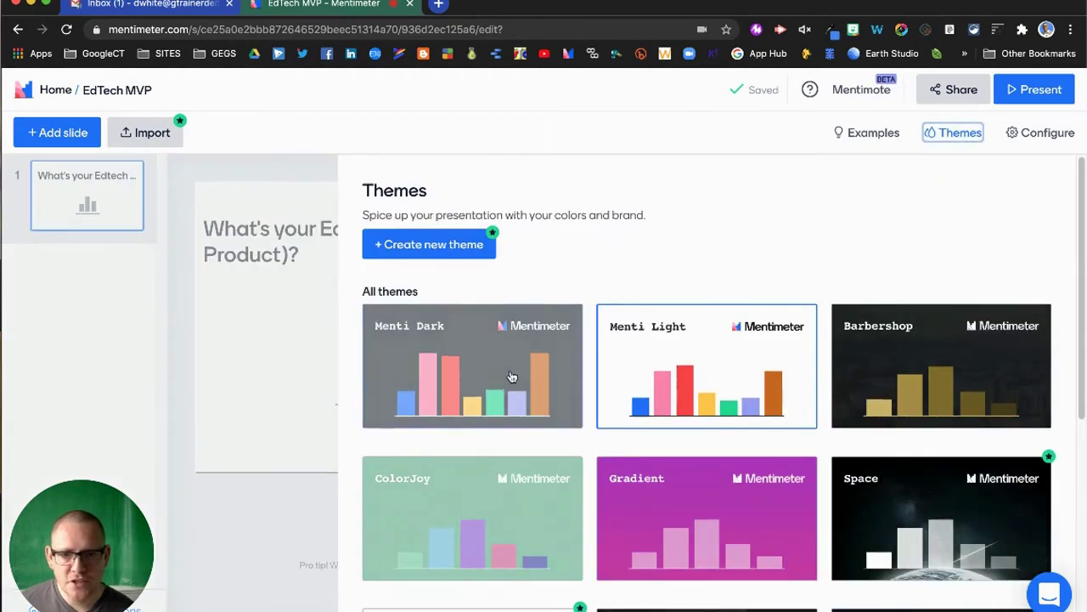
{"action": "left_click", "coordinate": [487, 370]}
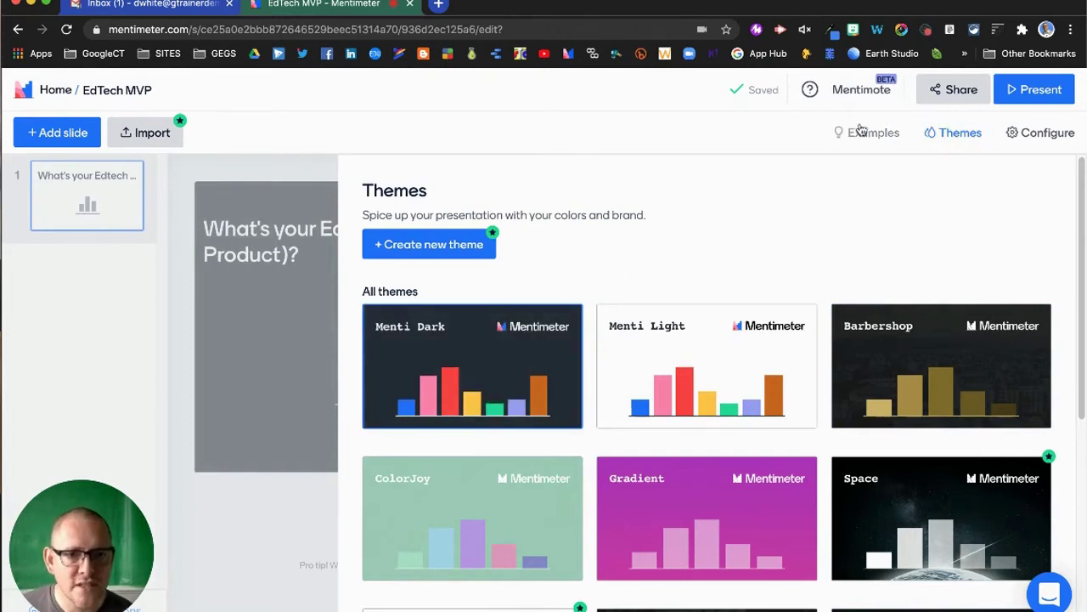
{"action": "left_click", "coordinate": [304, 377]}
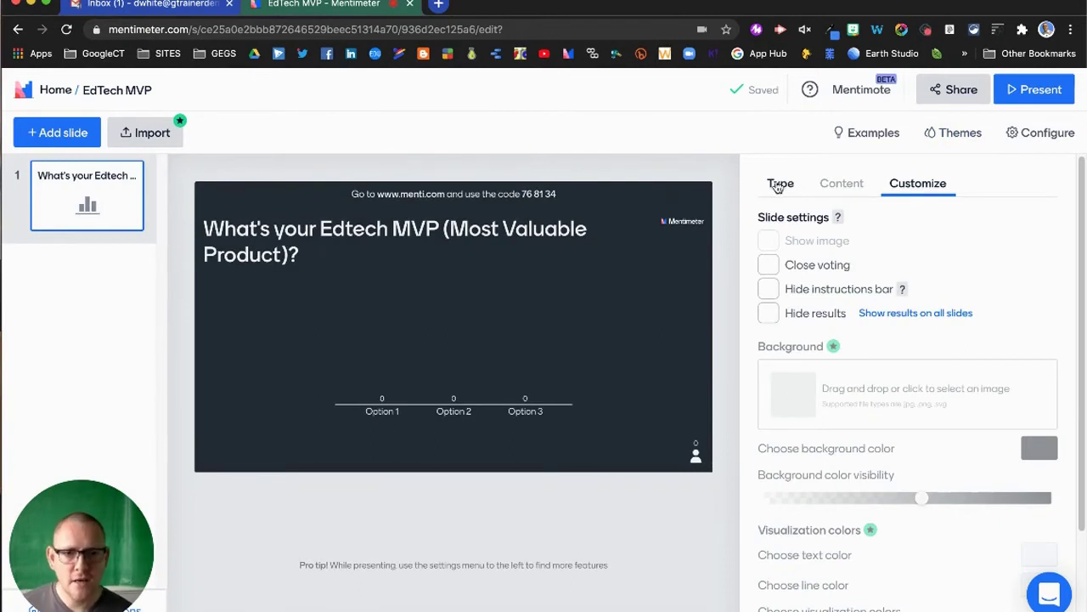
- Upload edpuzzle.png from the Desktop as the image for Option 1 and save it
{"action": "left_click", "coordinate": [827, 192]}
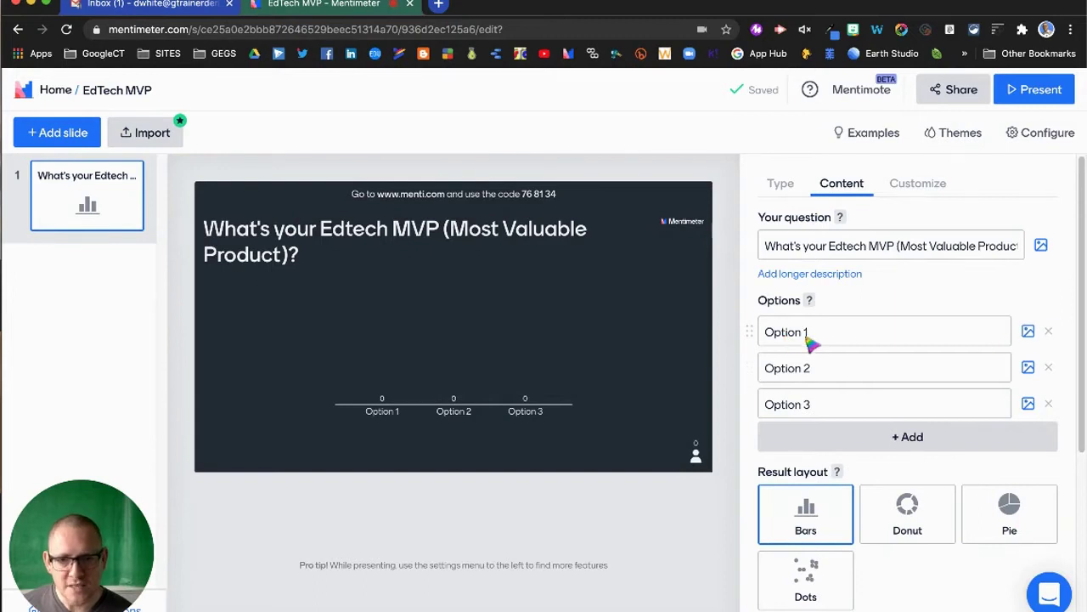
{"action": "left_click", "coordinate": [1028, 330]}
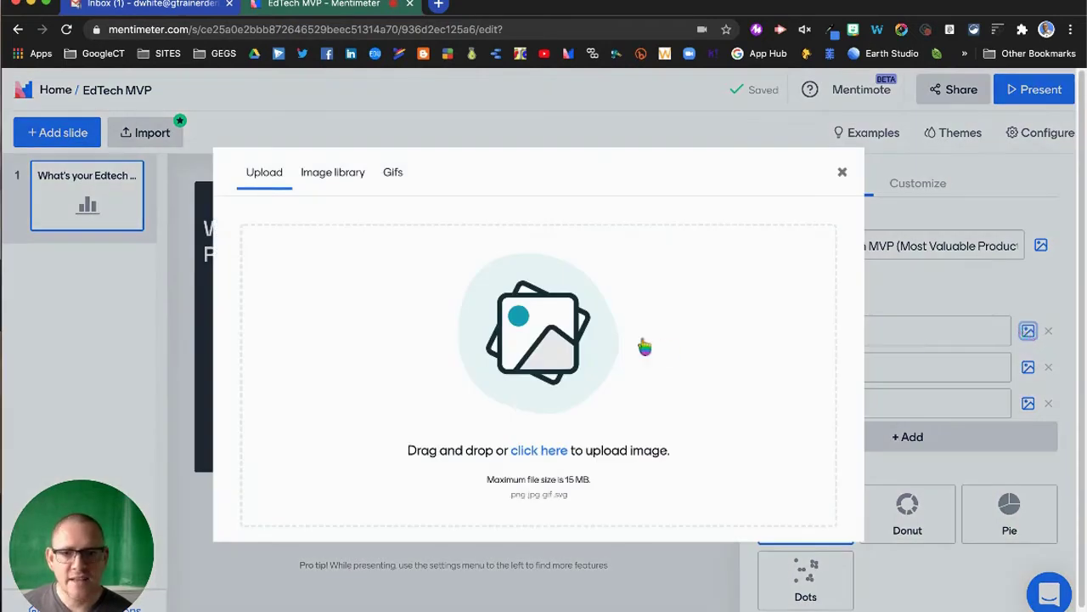
{"action": "left_click", "coordinate": [534, 338]}
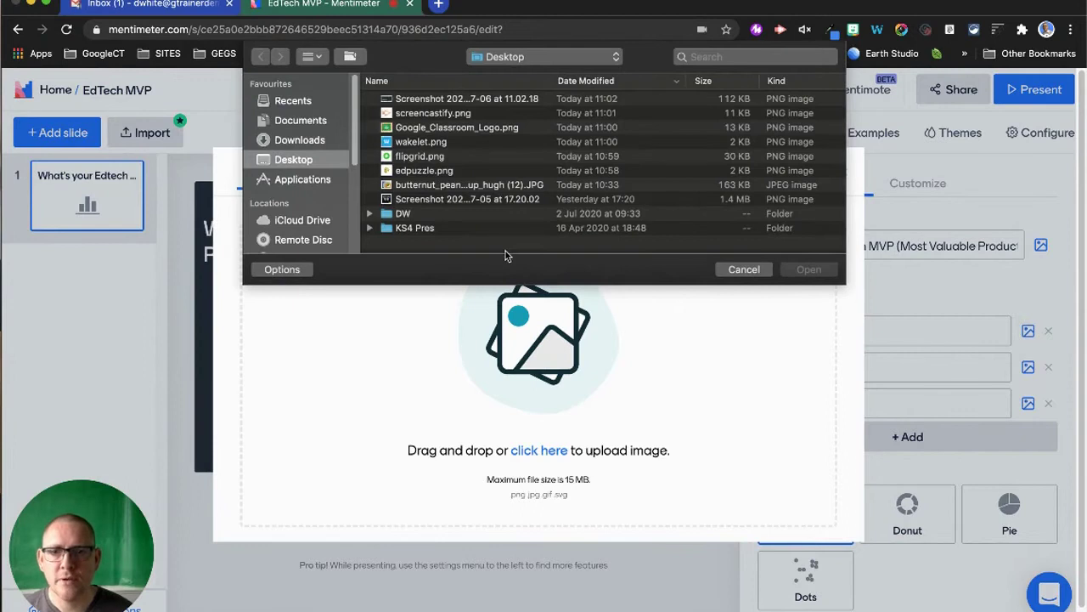
{"action": "double_click", "coordinate": [415, 171]}
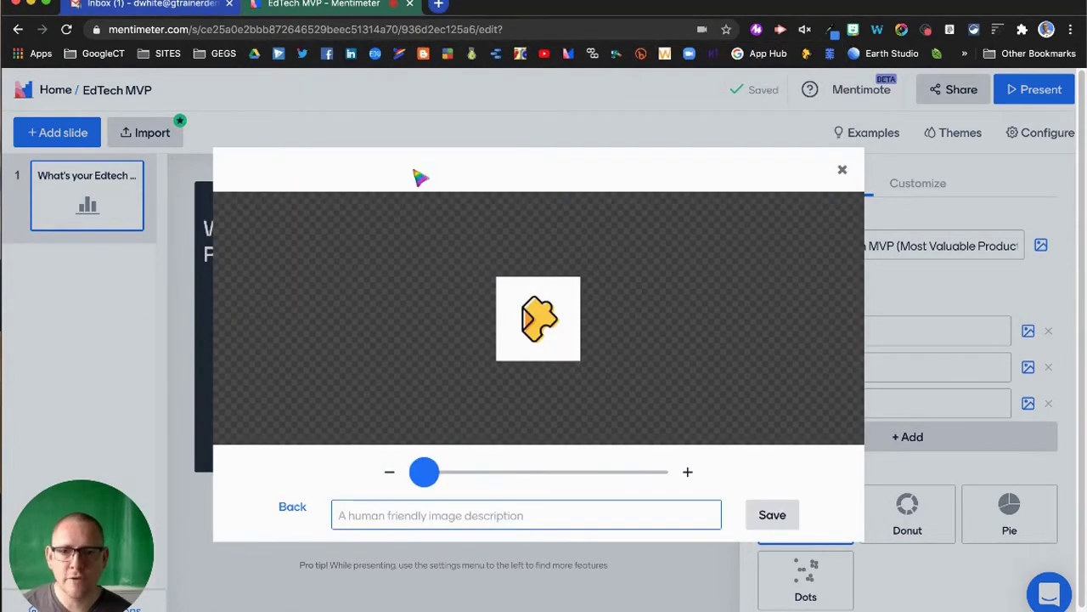
{"action": "left_click", "coordinate": [773, 513]}
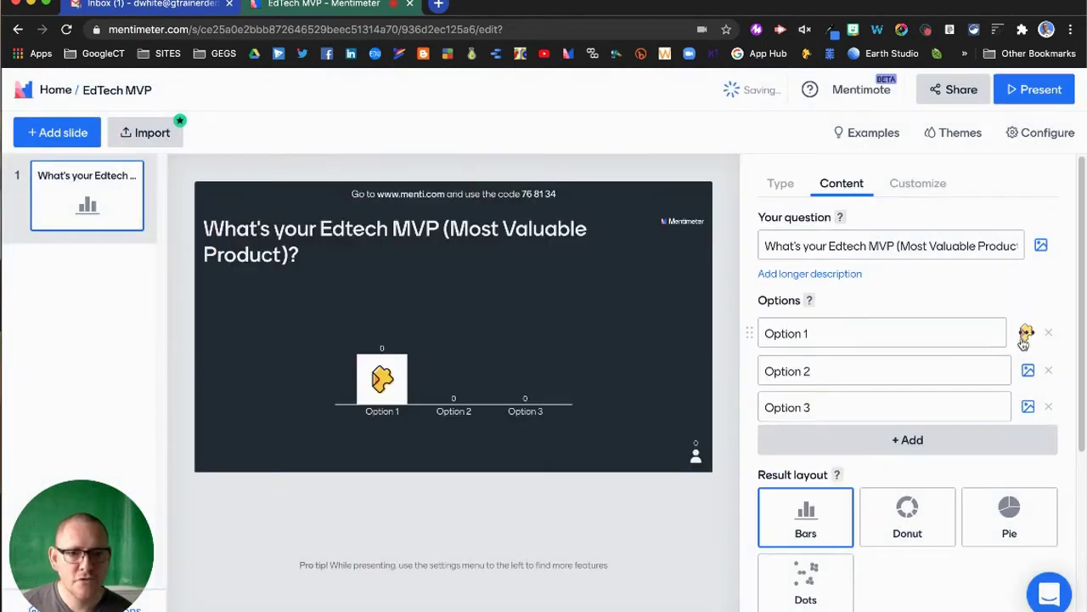
- Upload wakelet.png from the Desktop as the image for Option 2 and save it
{"action": "left_click", "coordinate": [1030, 371]}
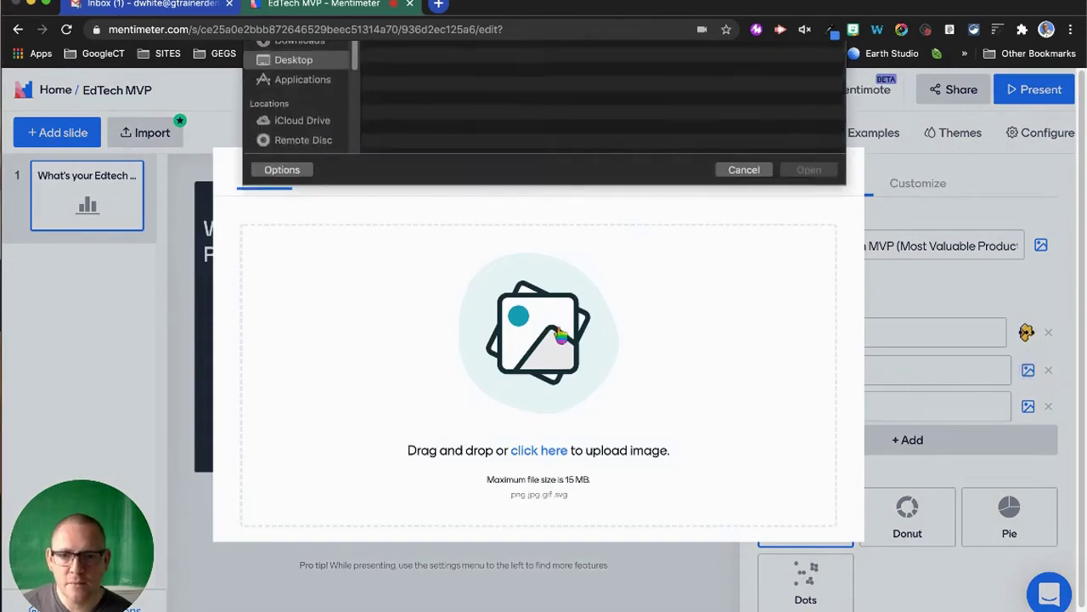
{"action": "double_click", "coordinate": [421, 143]}
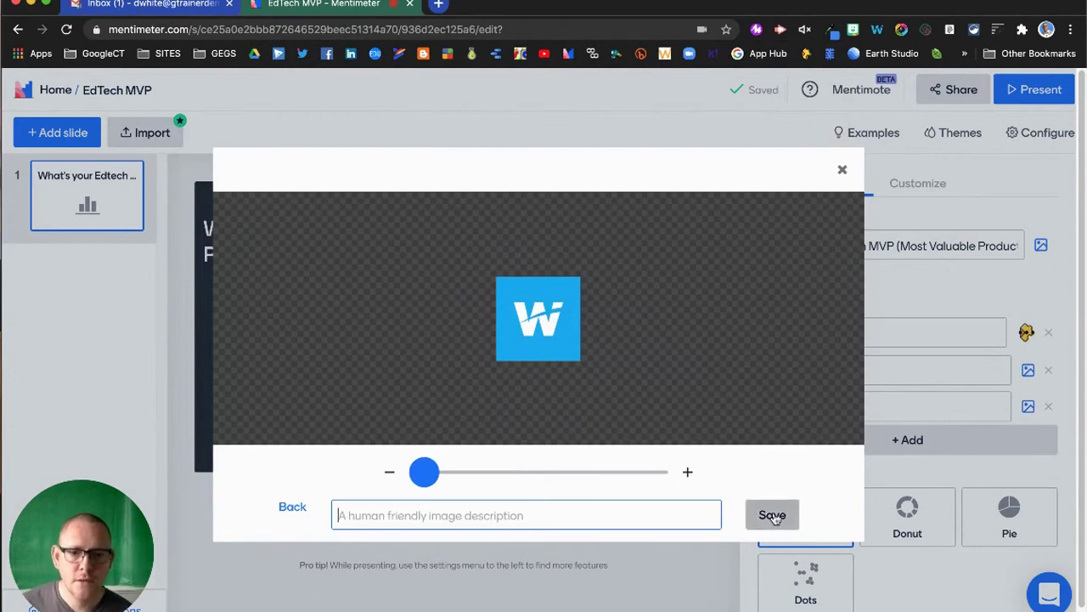
{"action": "left_click", "coordinate": [770, 514]}
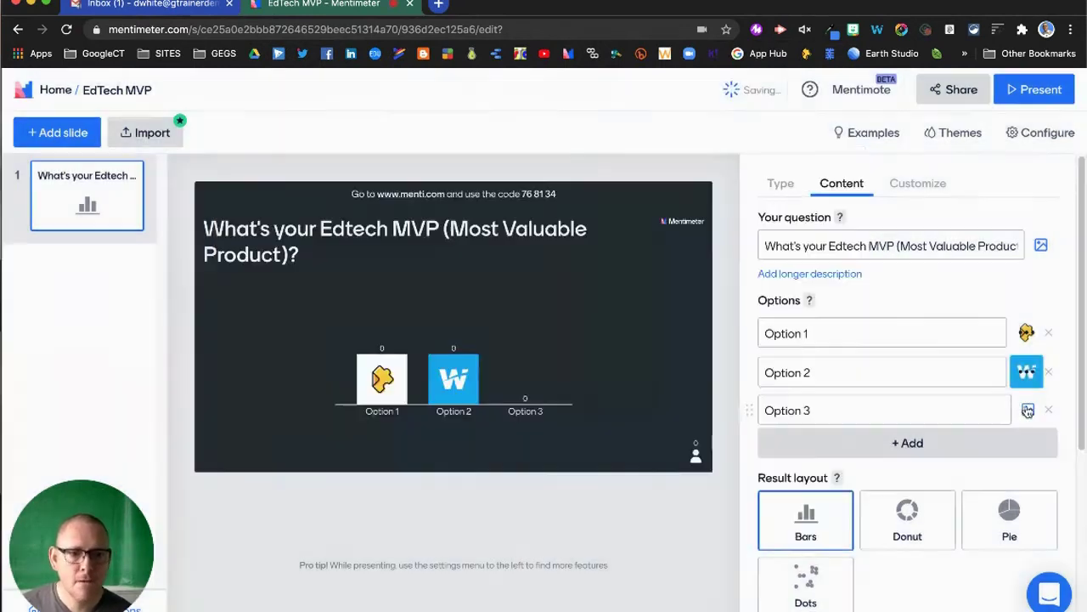
- Upload flipgrid.png from the Desktop as the image for Option 3 and save it
{"action": "left_click", "coordinate": [1028, 408]}
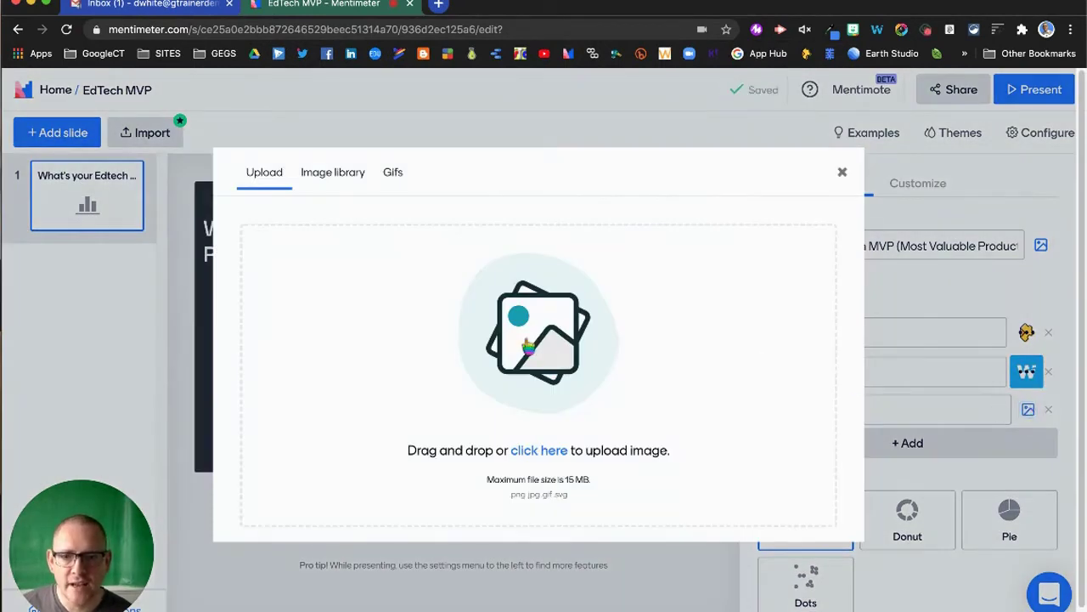
{"action": "left_click", "coordinate": [535, 344]}
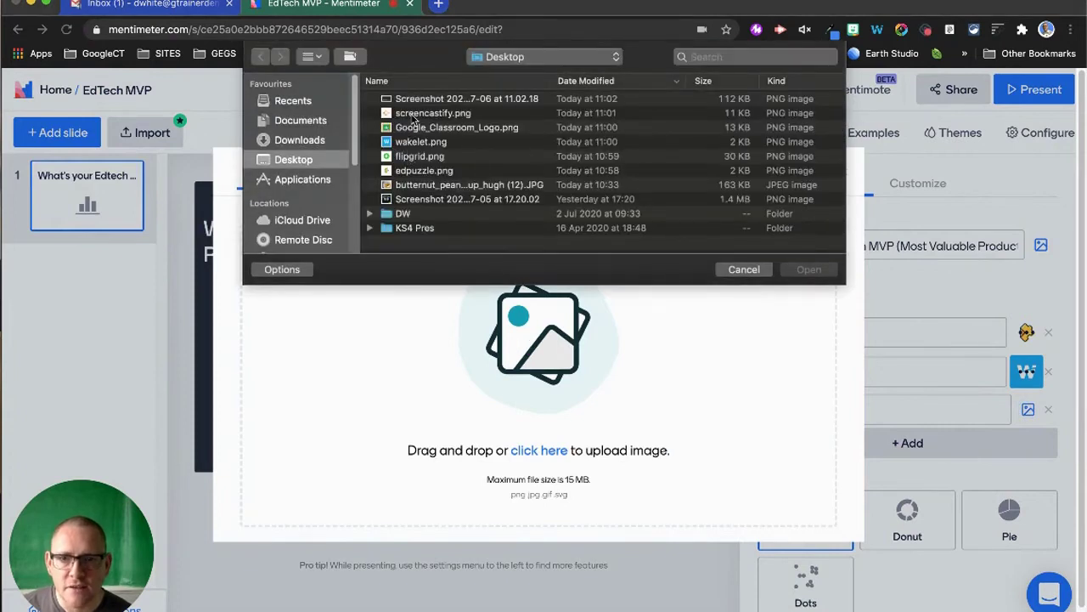
{"action": "double_click", "coordinate": [414, 156]}
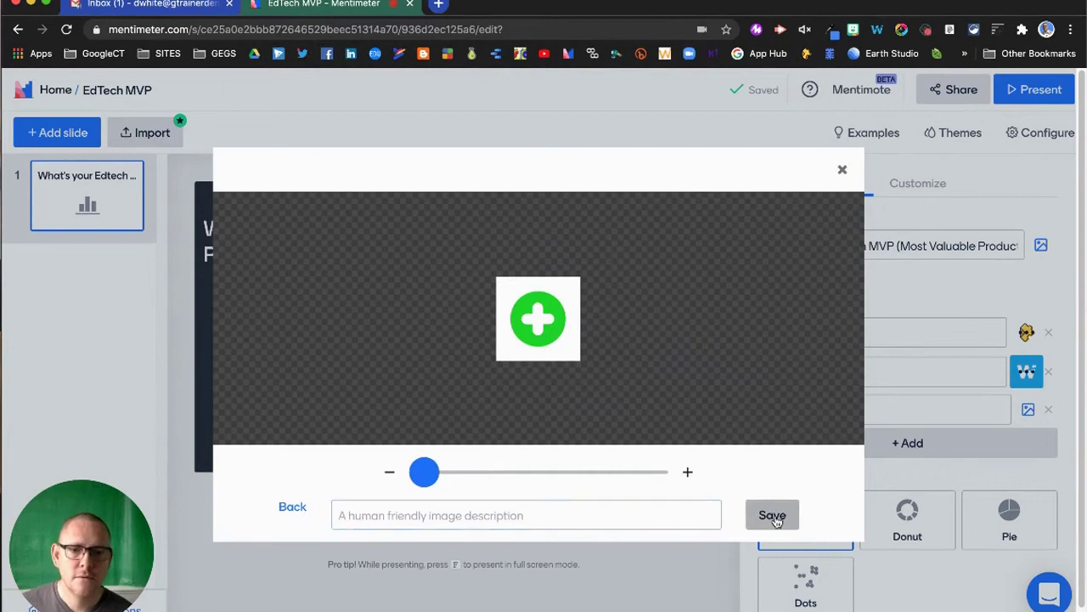
{"action": "left_click", "coordinate": [773, 516]}
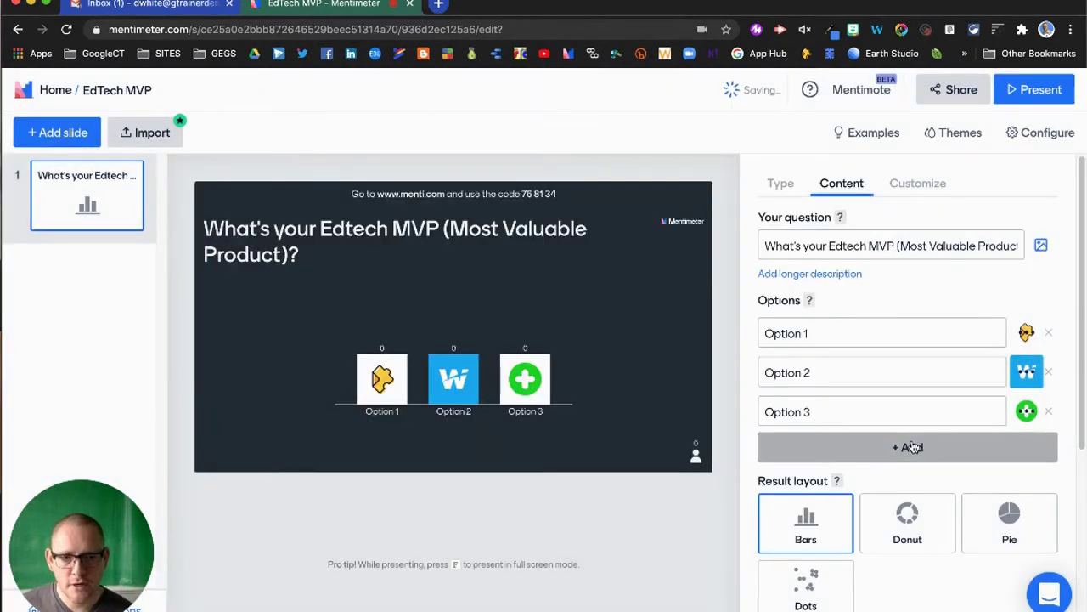
- Add a fourth answer option and give it the uploaded image screencastify.png from the Desktop
{"action": "left_click", "coordinate": [916, 447]}
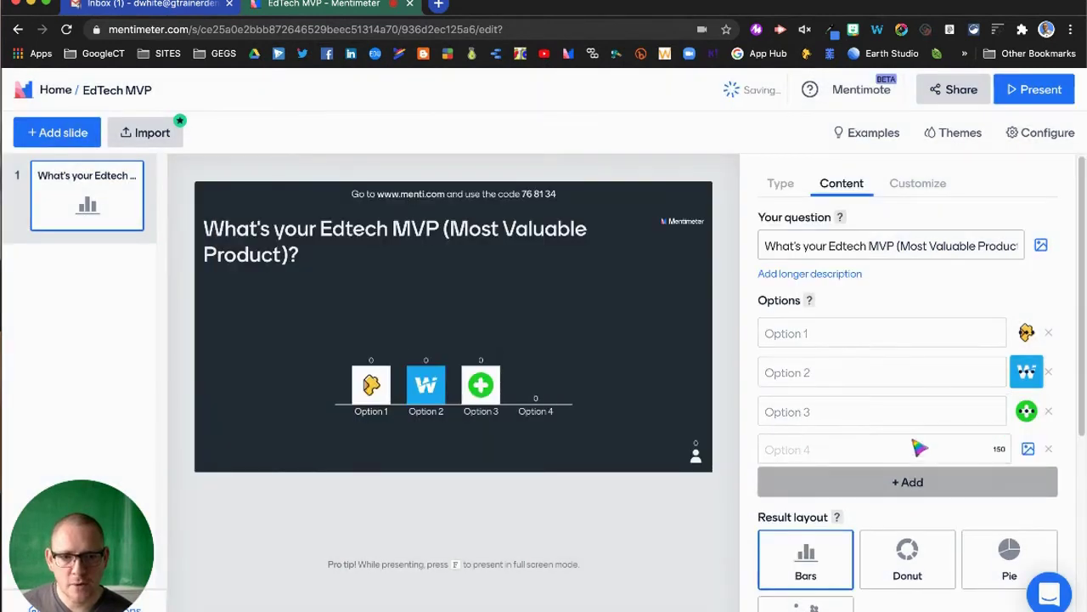
{"action": "left_click", "coordinate": [1029, 426]}
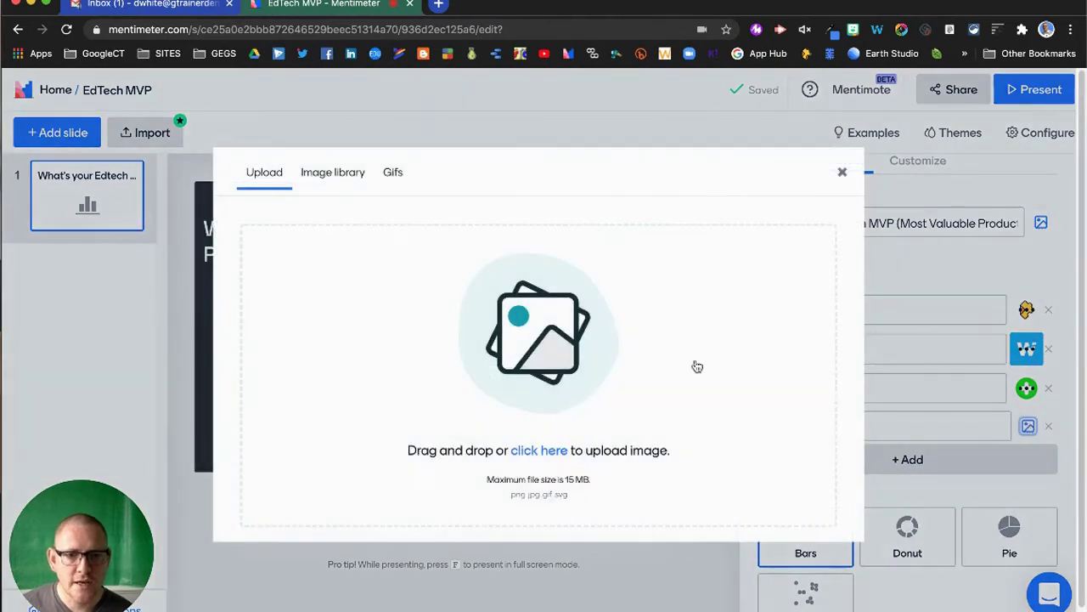
{"action": "left_click", "coordinate": [549, 340]}
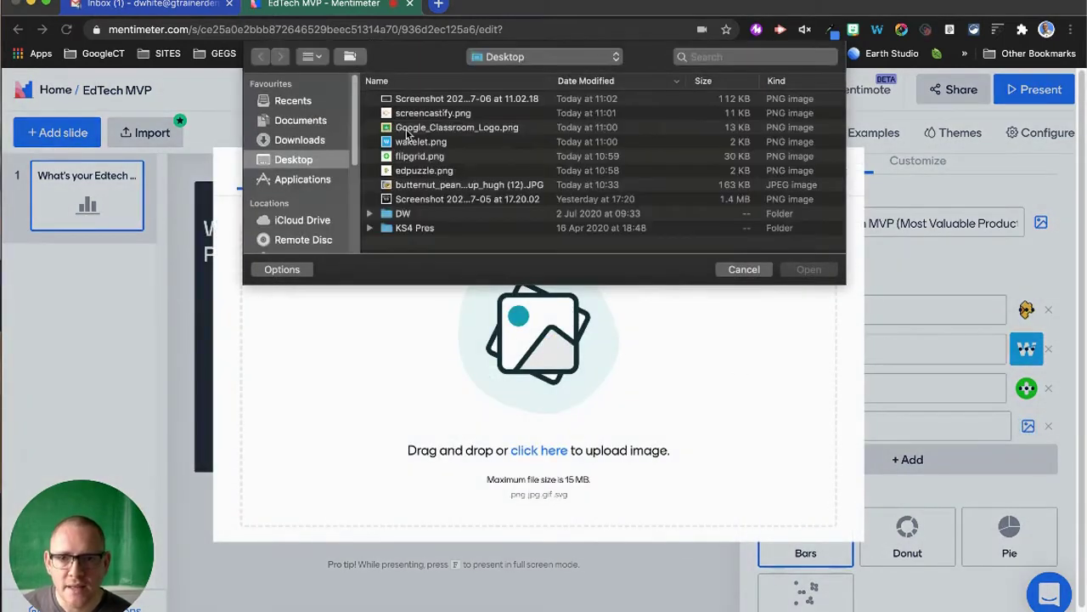
{"action": "double_click", "coordinate": [411, 117]}
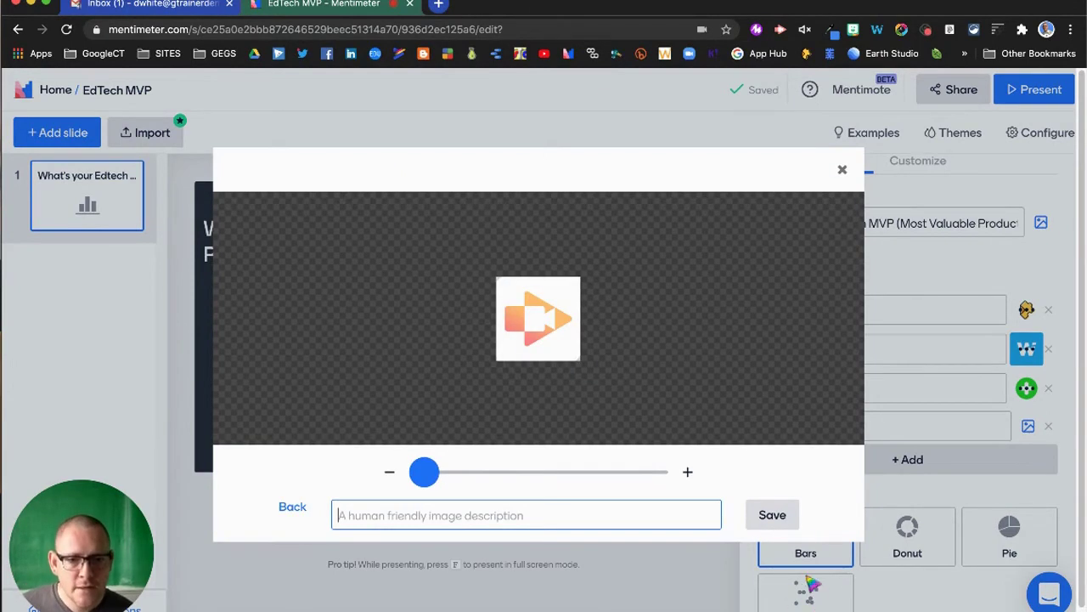
{"action": "left_click", "coordinate": [773, 515]}
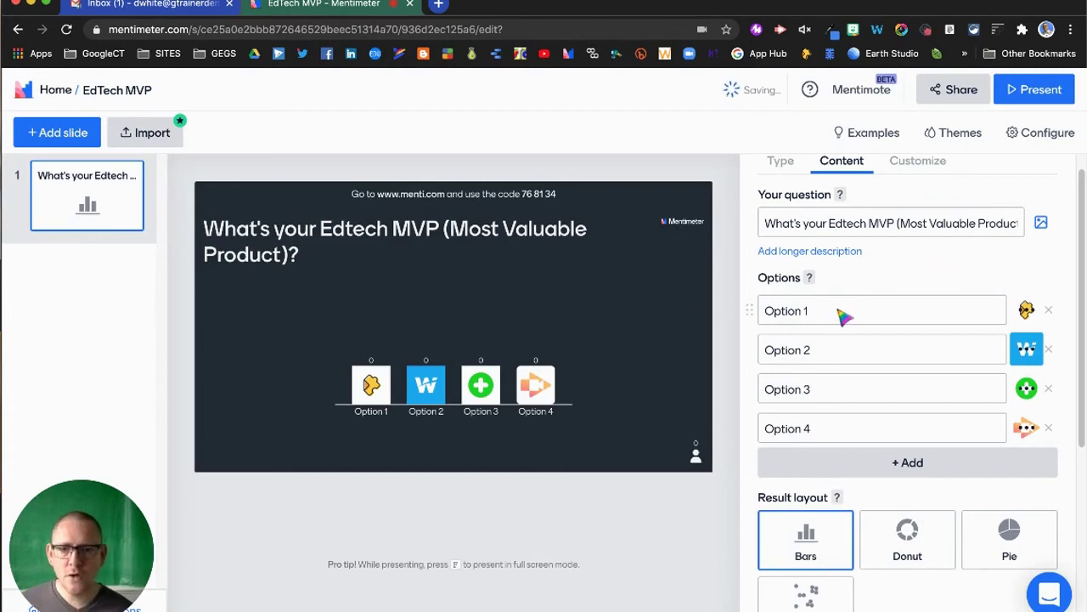
- Name the four answer options Edpuzzle, Wakelet, Flipgrid and Screencastify, matching their logos
{"action": "left_click", "coordinate": [831, 316]}
{"action": "type", "text": "Edpuzzle"}
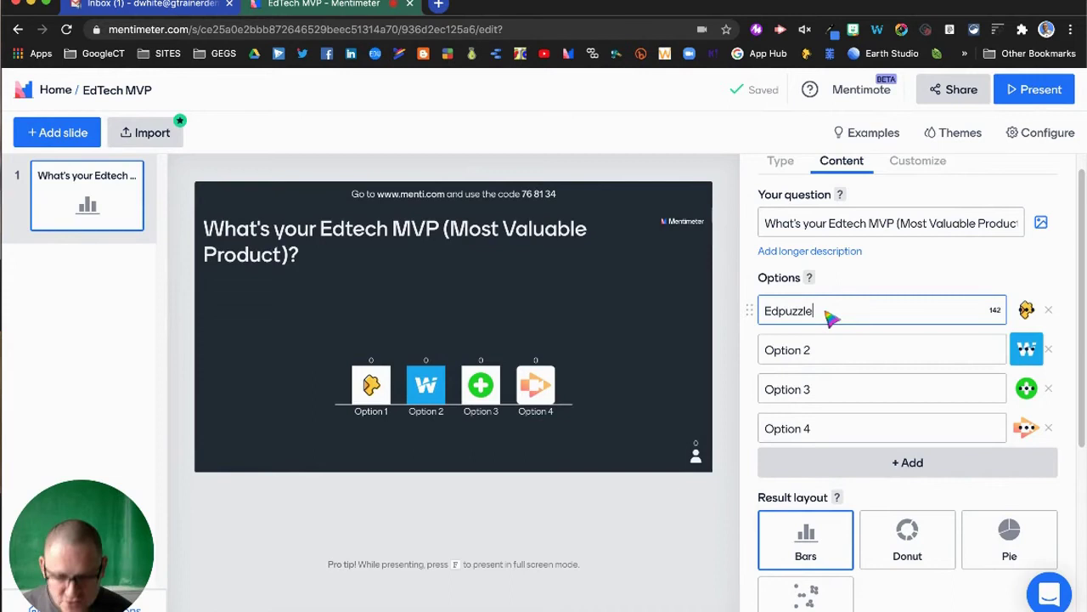
{"action": "left_click", "coordinate": [829, 356]}
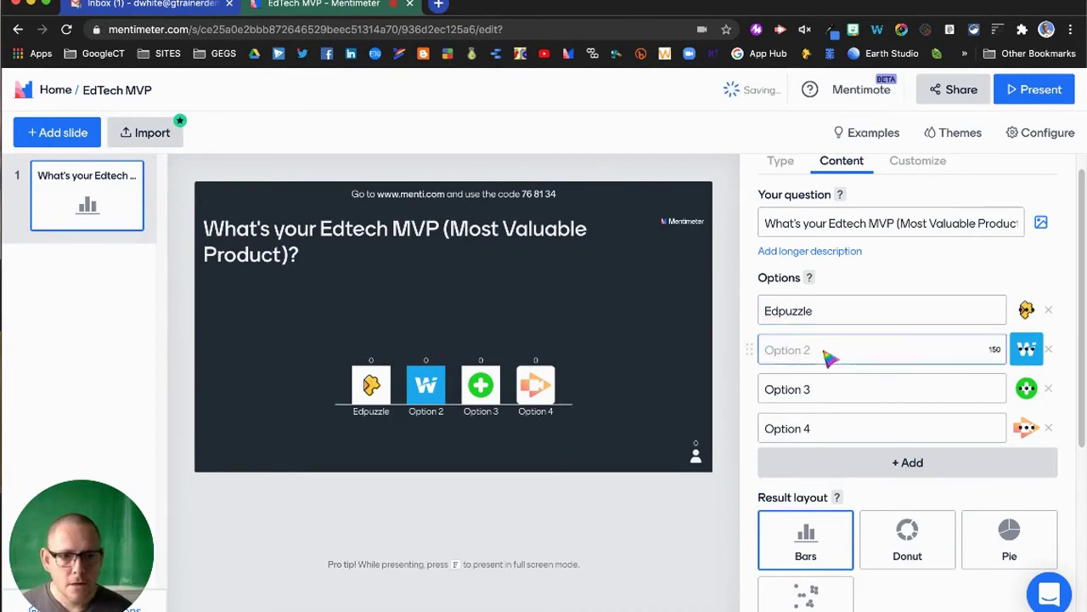
{"action": "type", "text": "Wakelet"}
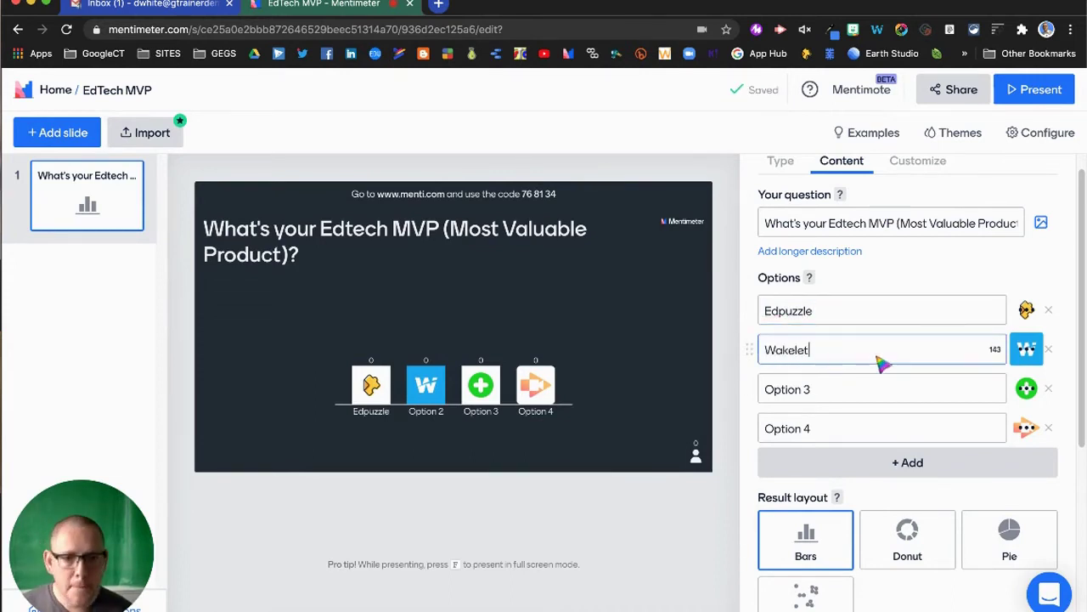
{"action": "left_click", "coordinate": [840, 390]}
{"action": "type", "text": "Flipgrid"}
{"action": "left_click", "coordinate": [812, 431]}
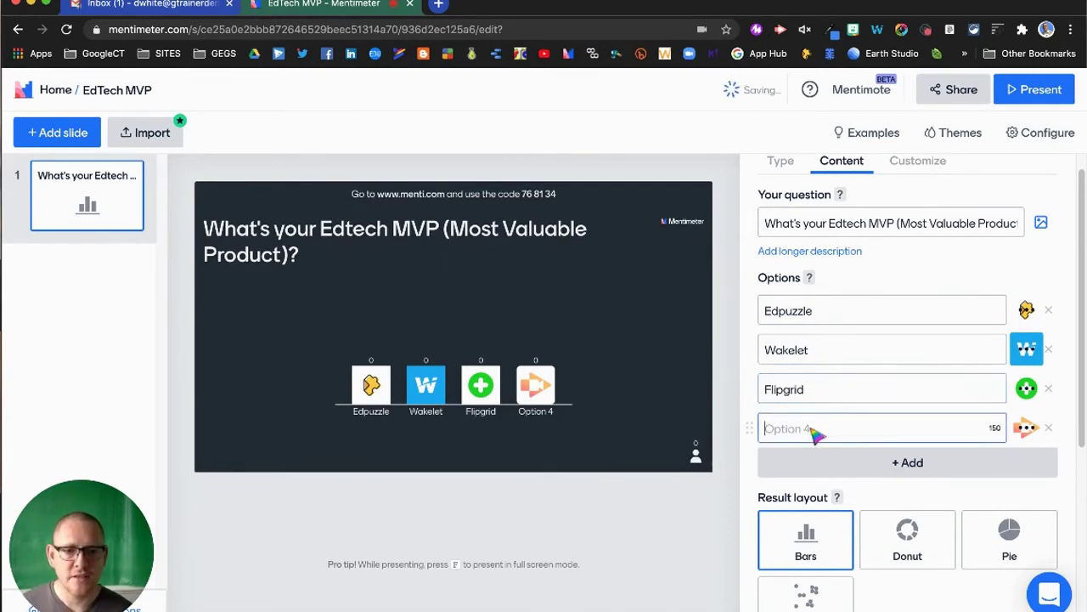
{"action": "type", "text": "Screencastify"}
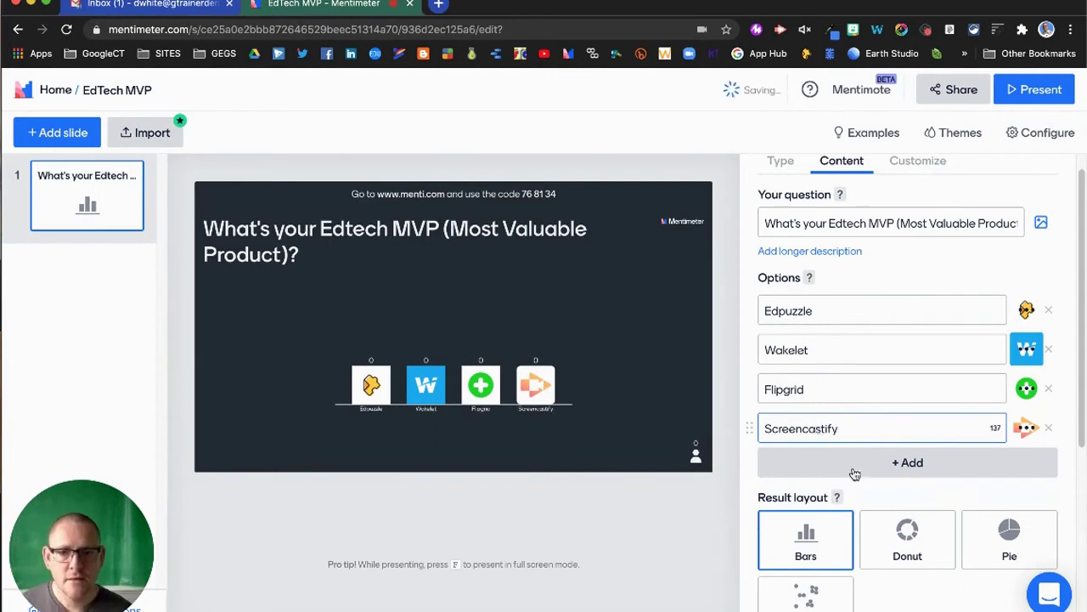
{"action": "left_click", "coordinate": [633, 514]}
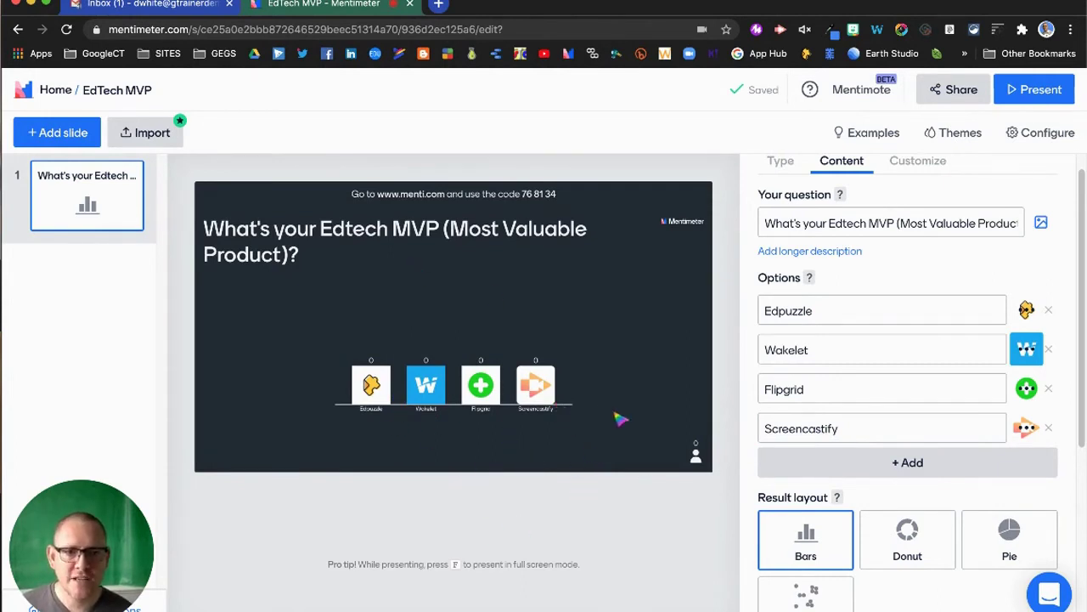
{"action": "mouse_move", "coordinate": [363, 205]}
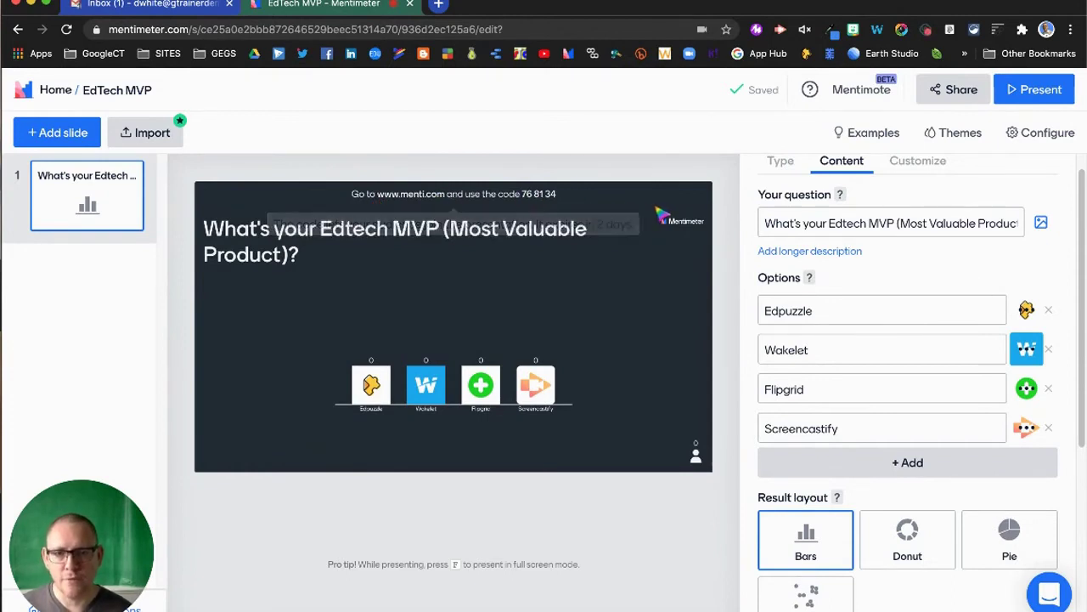
- Add a second slide of type Open Ended with the question "What has been your biggest win during distance learning?"
{"action": "left_click", "coordinate": [62, 134]}
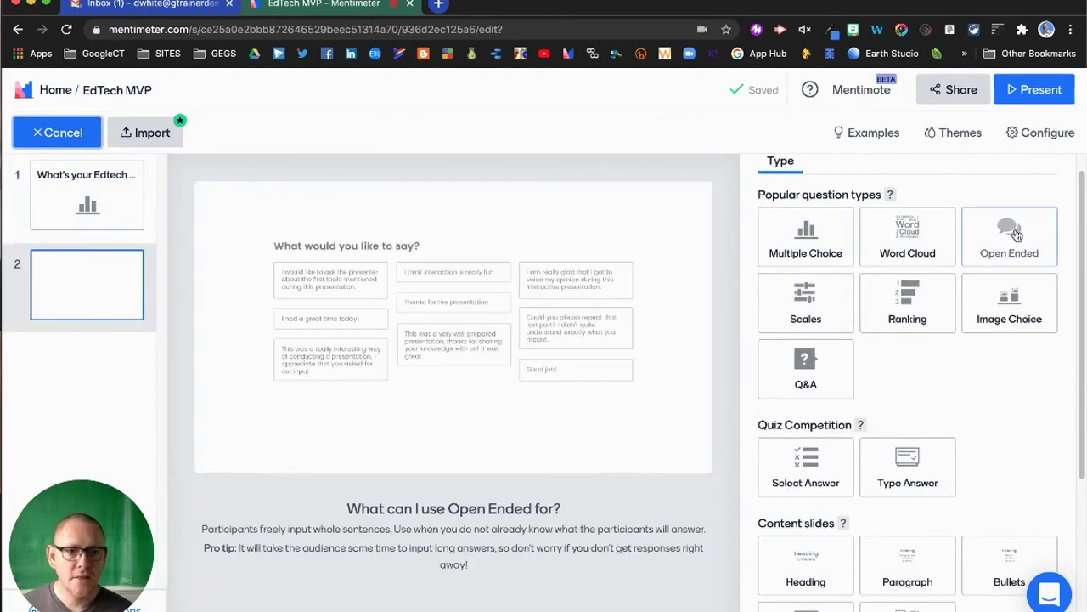
{"action": "left_click", "coordinate": [1017, 241]}
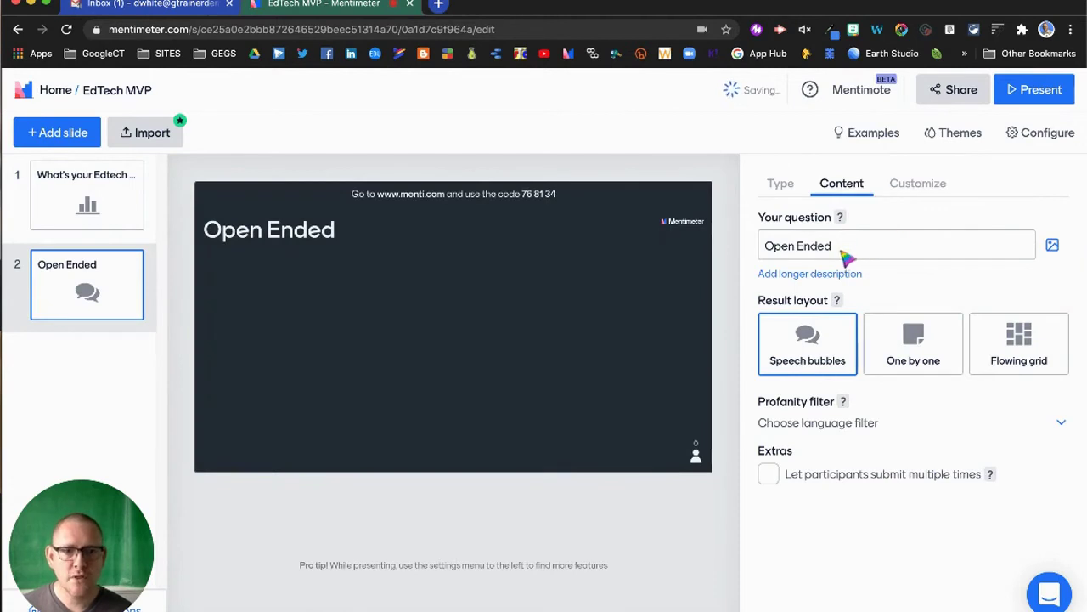
{"action": "left_click", "coordinate": [844, 251]}
{"action": "type", "text": "W"}
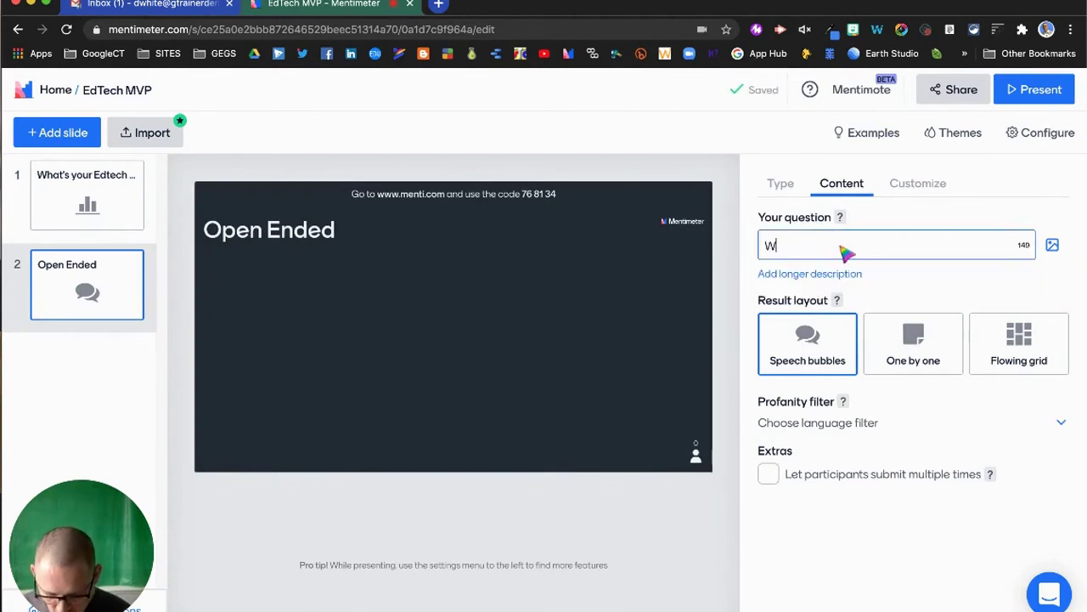
{"action": "type", "text": "hay has been your biggest win during"}
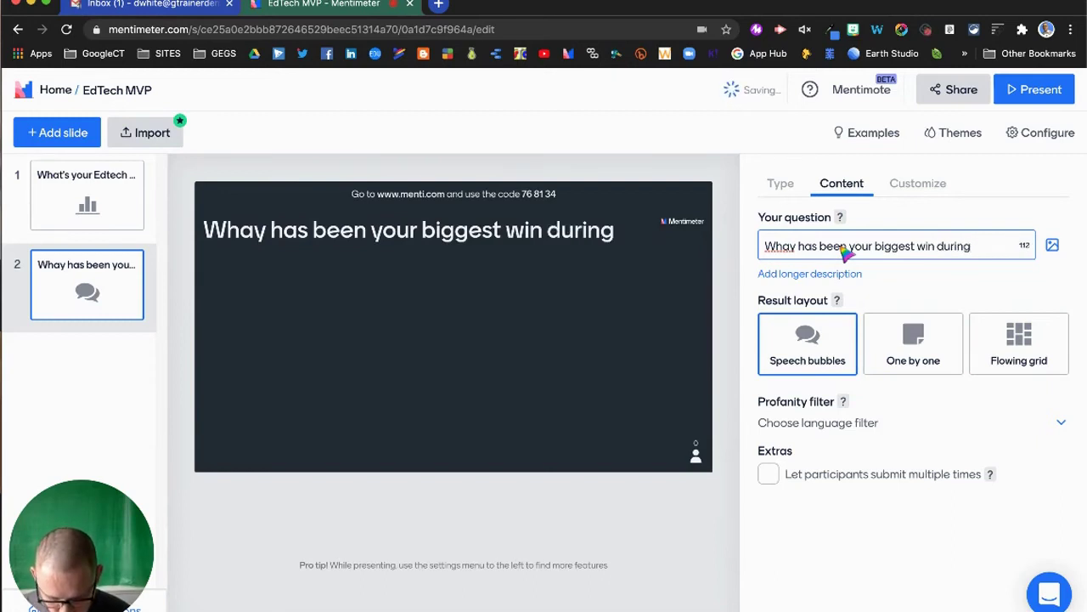
{"action": "type", "text": "distance learning"}
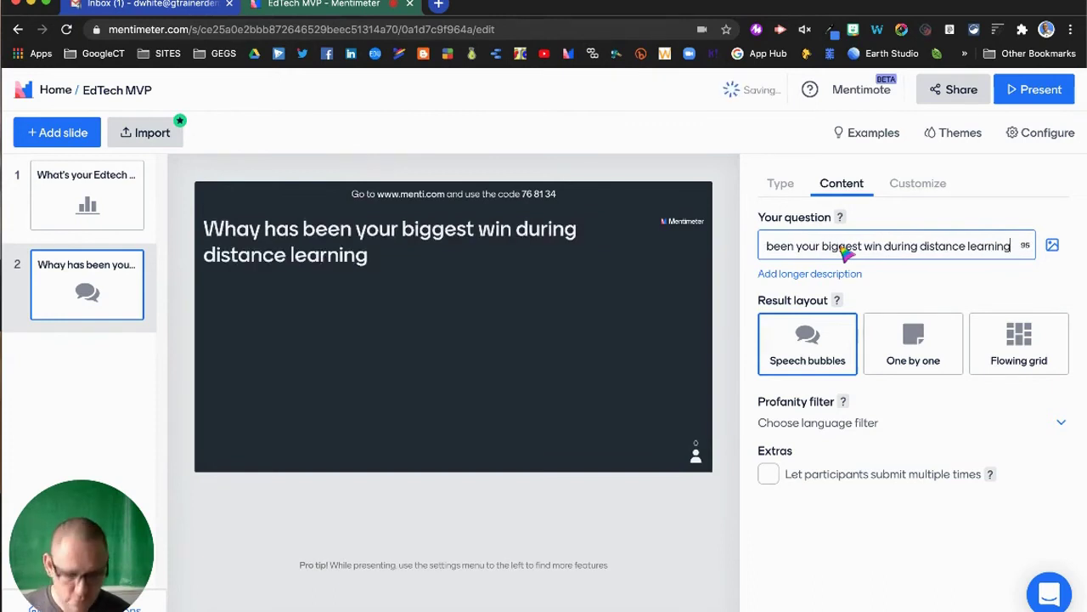
{"action": "type", "text": "?"}
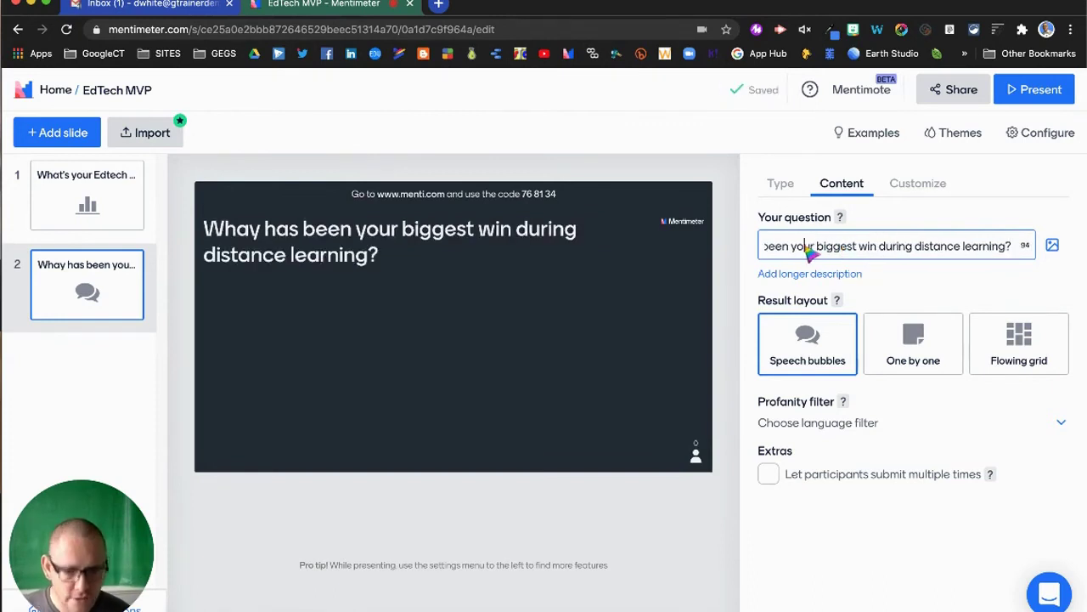
- Correct the misspelled first word of the open-ended question to "What"
{"action": "key", "text": "Left"}
{"action": "key", "text": "Left"}
{"action": "key", "text": "Left"}
{"action": "key", "text": "Left"}
{"action": "key", "text": "Left"}
{"action": "key", "text": "Left"}
{"action": "key", "text": "Left"}
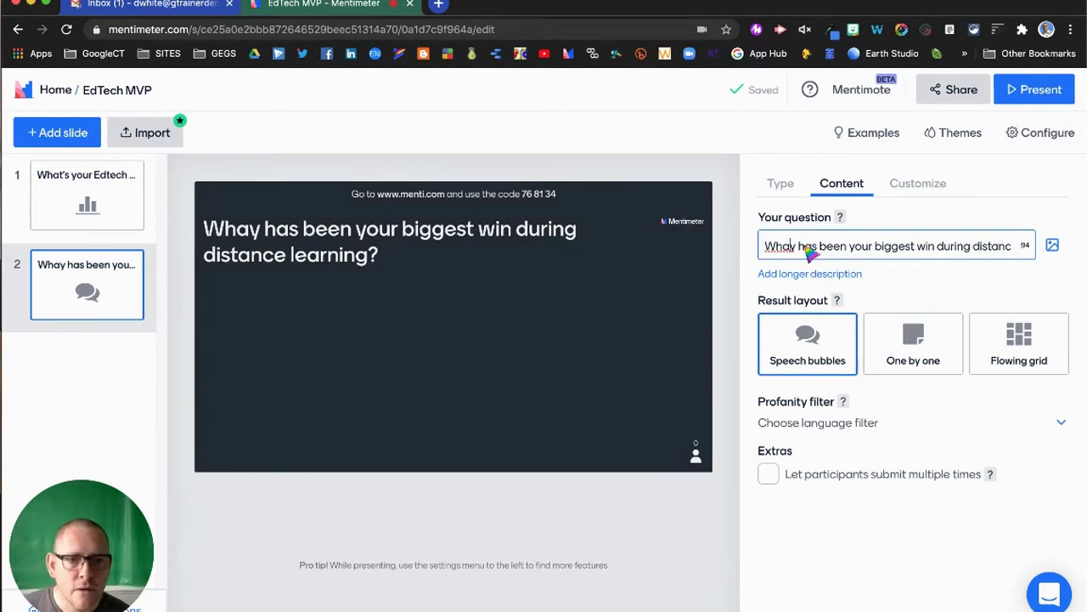
{"action": "key", "text": "BackSpace"}
{"action": "type", "text": "t"}
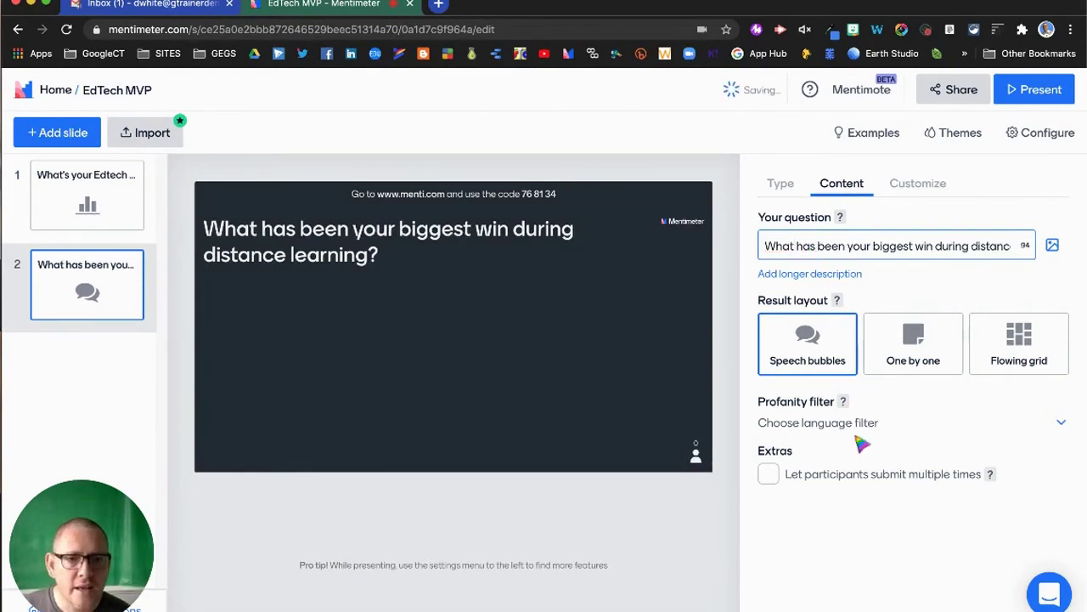
- Preview the result layouts for the open-ended slide and set it to Flowing grid
{"action": "mouse_move", "coordinate": [798, 354]}
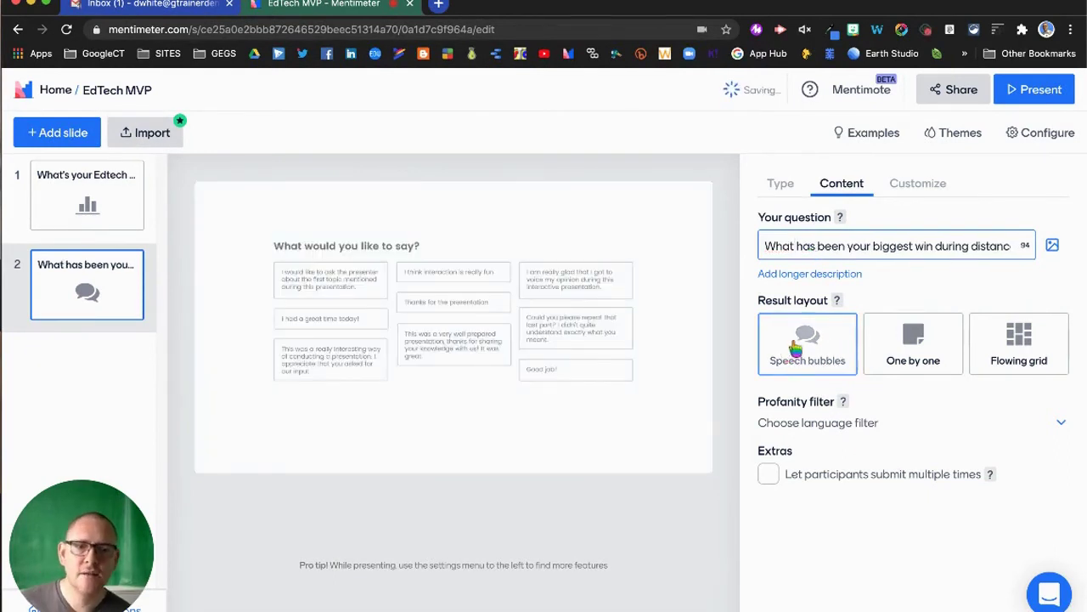
{"action": "mouse_move", "coordinate": [922, 347]}
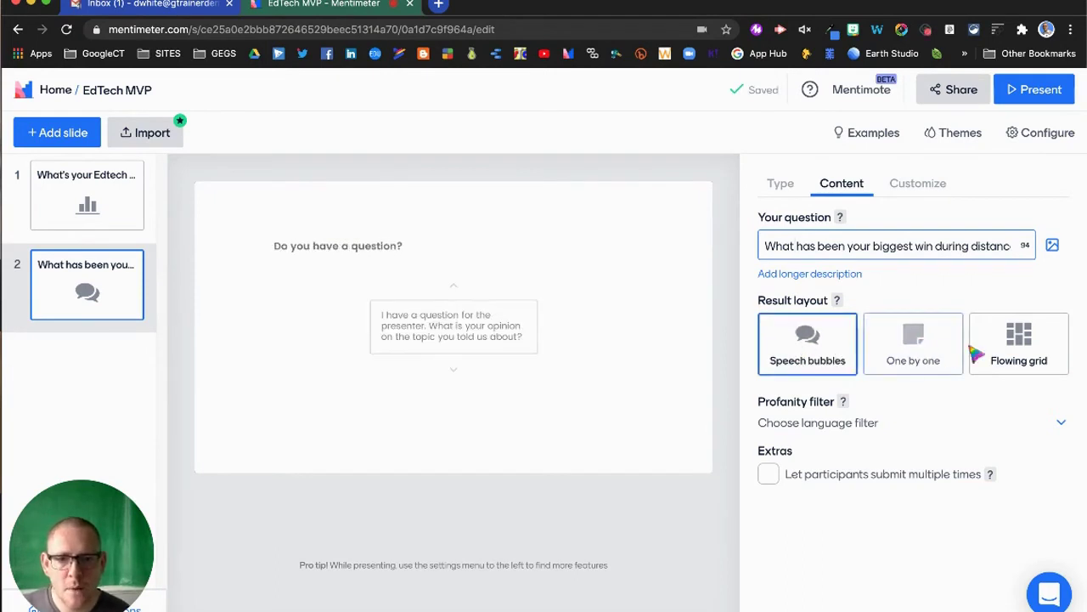
{"action": "mouse_move", "coordinate": [1025, 349]}
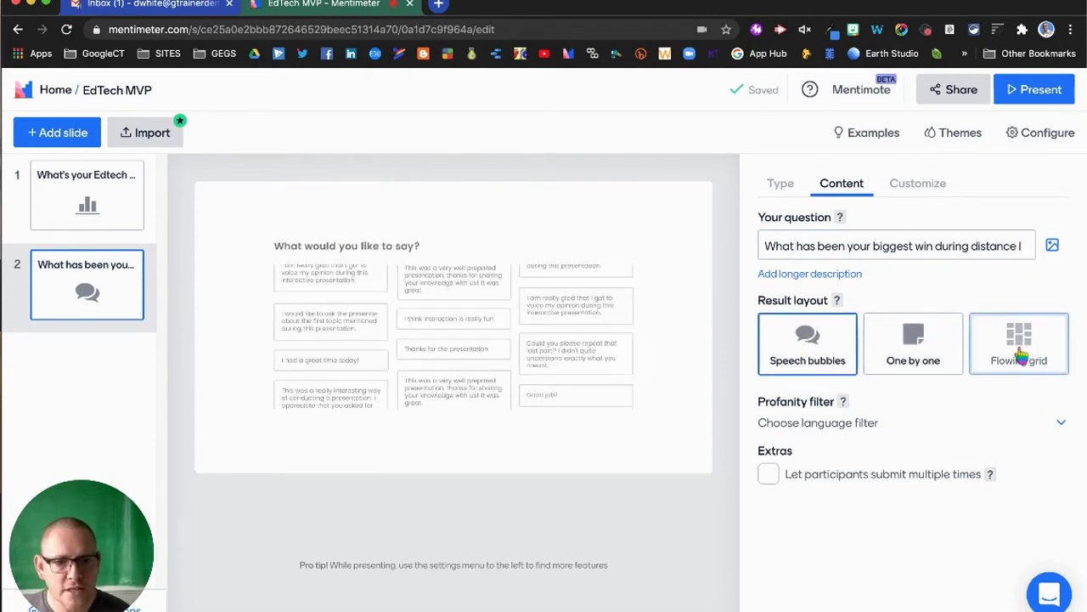
{"action": "left_click", "coordinate": [1022, 355]}
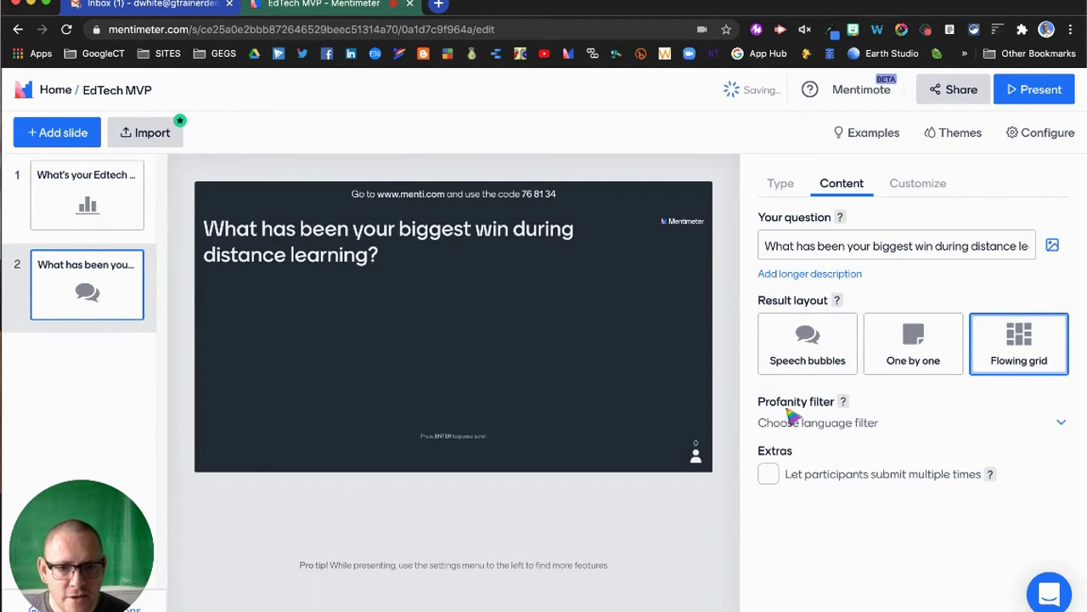
- Enable the English profanity filter for the open-ended slide and let participants submit multiple times
{"action": "left_click", "coordinate": [1062, 424]}
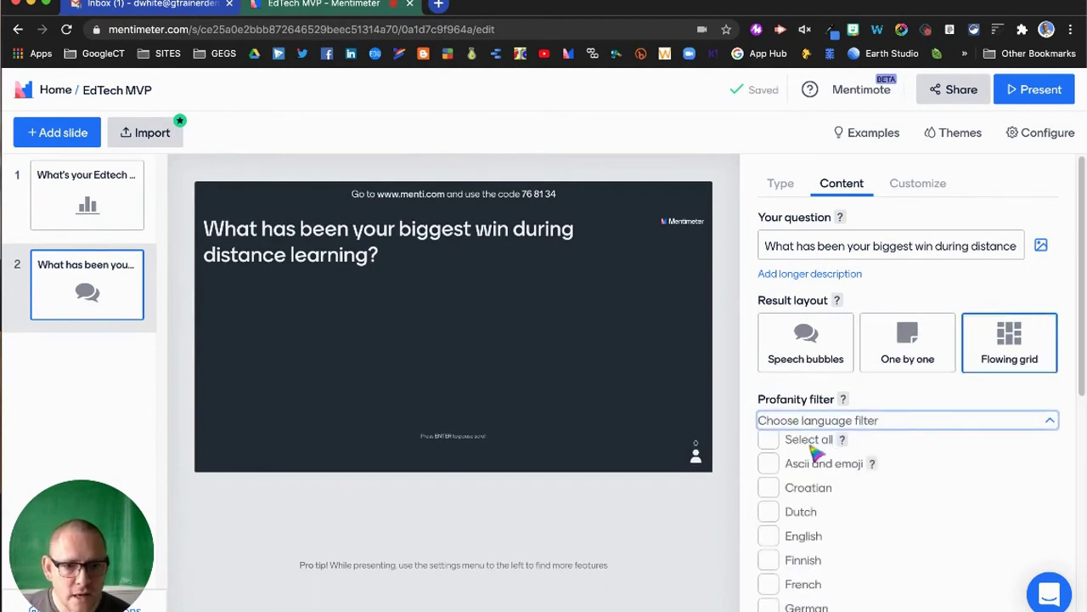
{"action": "scroll", "coordinate": [851, 507], "scroll_direction": "down", "scroll_amount": 1}
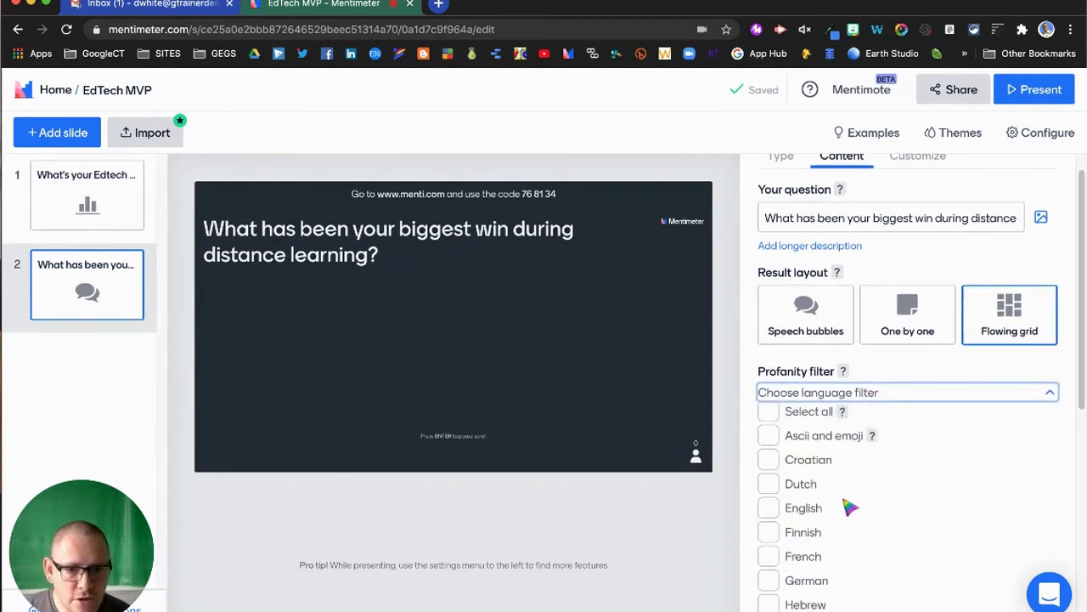
{"action": "left_click", "coordinate": [770, 507]}
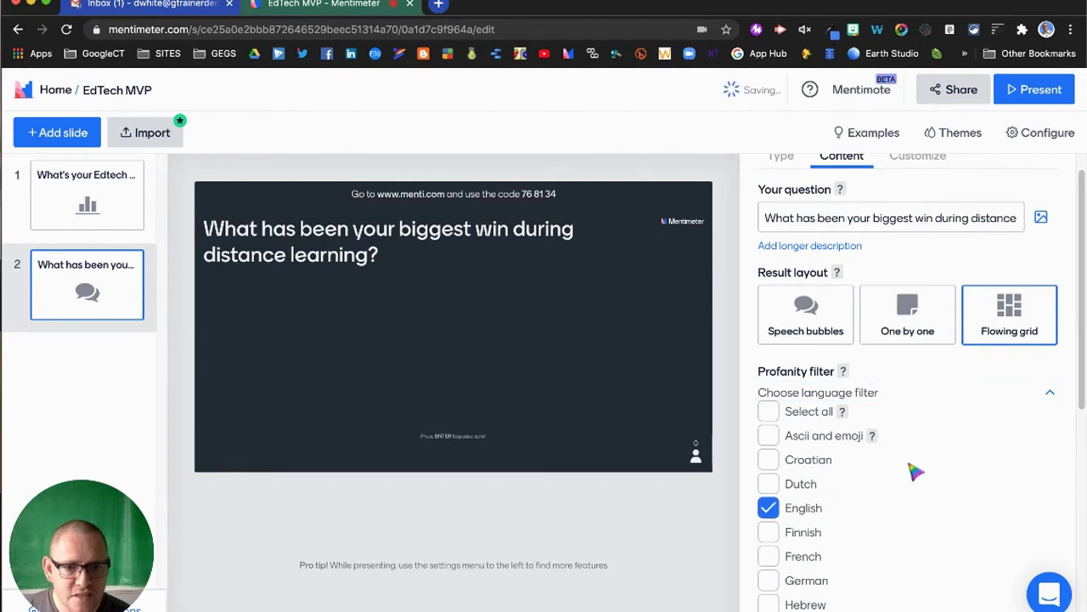
{"action": "scroll", "coordinate": [916, 474], "scroll_direction": "down", "scroll_amount": 5}
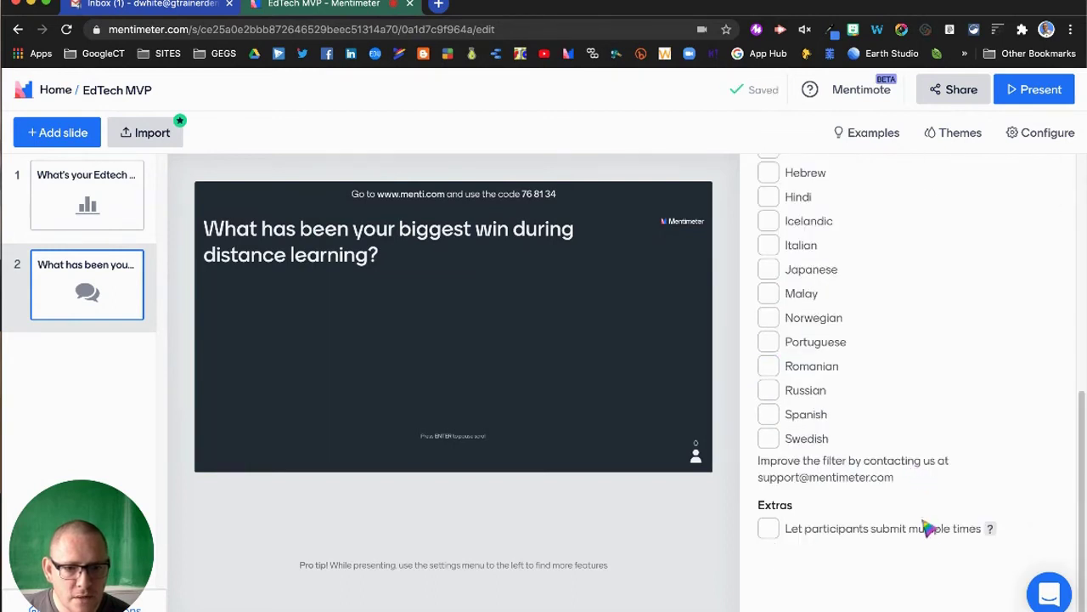
{"action": "left_click", "coordinate": [766, 530]}
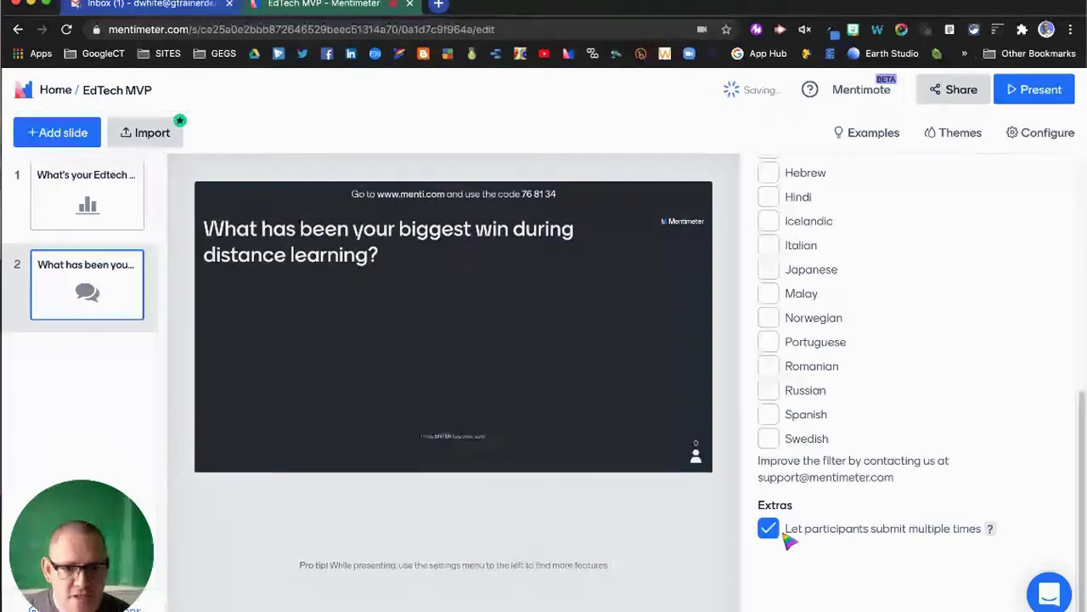
{"action": "scroll", "coordinate": [999, 514], "scroll_direction": "up", "scroll_amount": 5}
{"action": "scroll", "coordinate": [1002, 508], "scroll_direction": "up", "scroll_amount": 1}
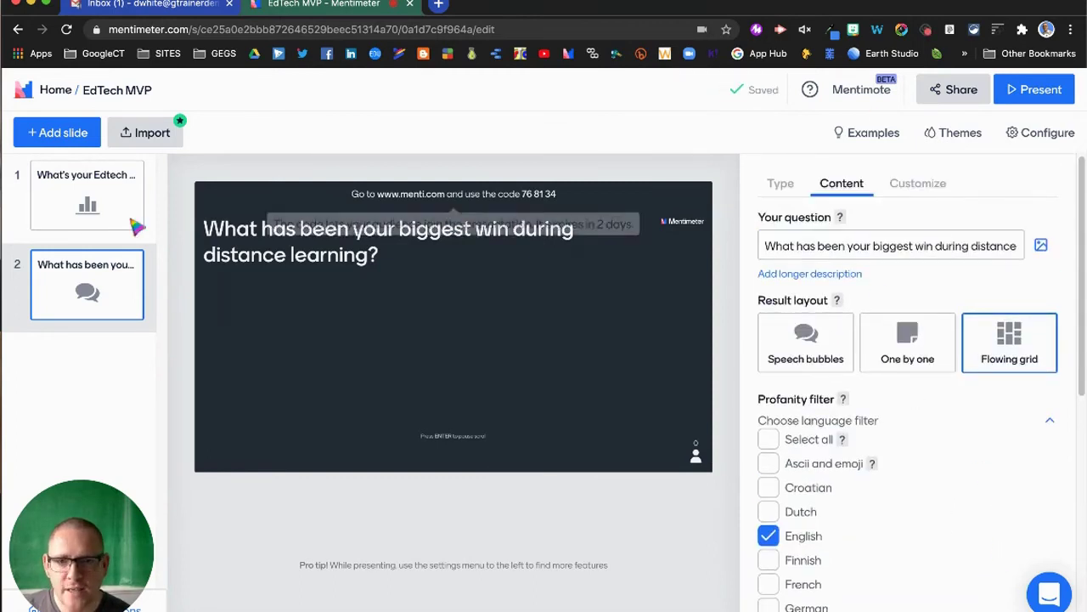
{"action": "mouse_move", "coordinate": [120, 220]}
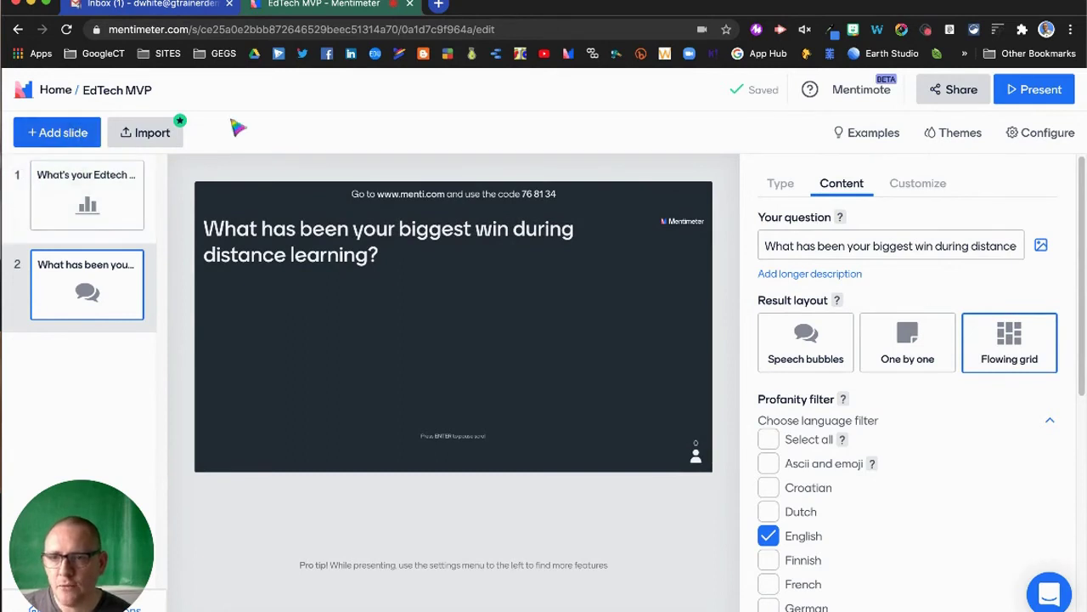